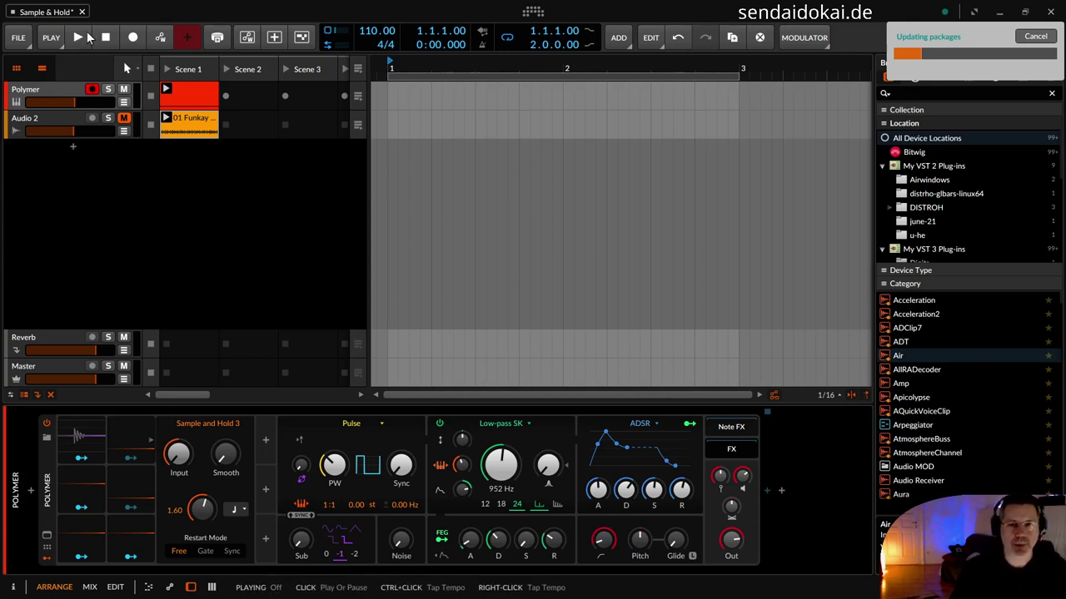
Step: Play back the existing Polymer patch and stop the transport
click(79, 38)
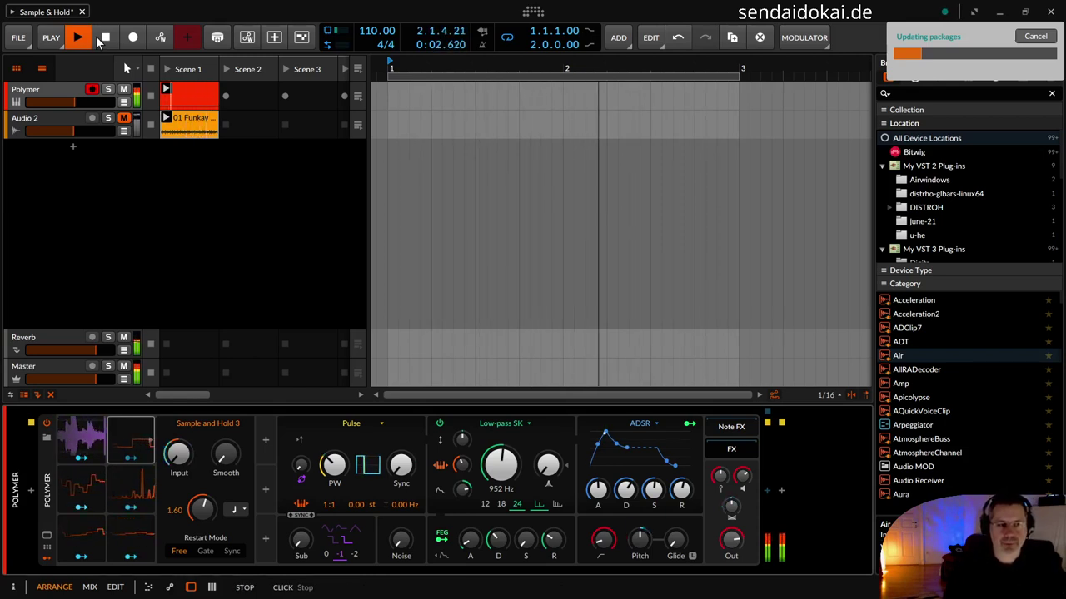
click(97, 39)
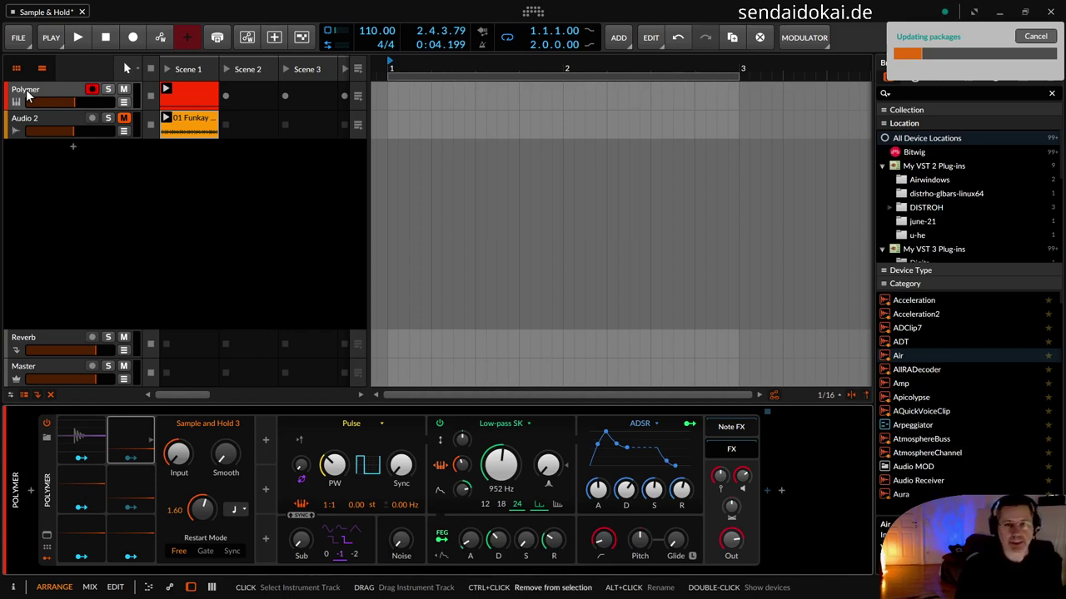
Step: Add a new instrument track loaded with the Polymer synth and hide the device's remote controls
key(ctrl+t)
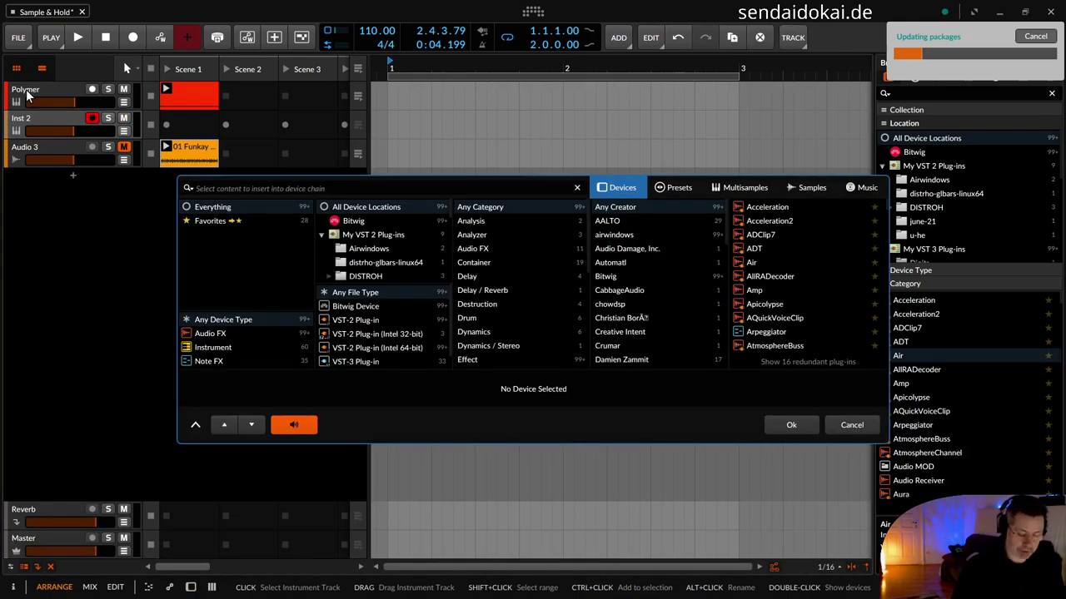
text(pol)
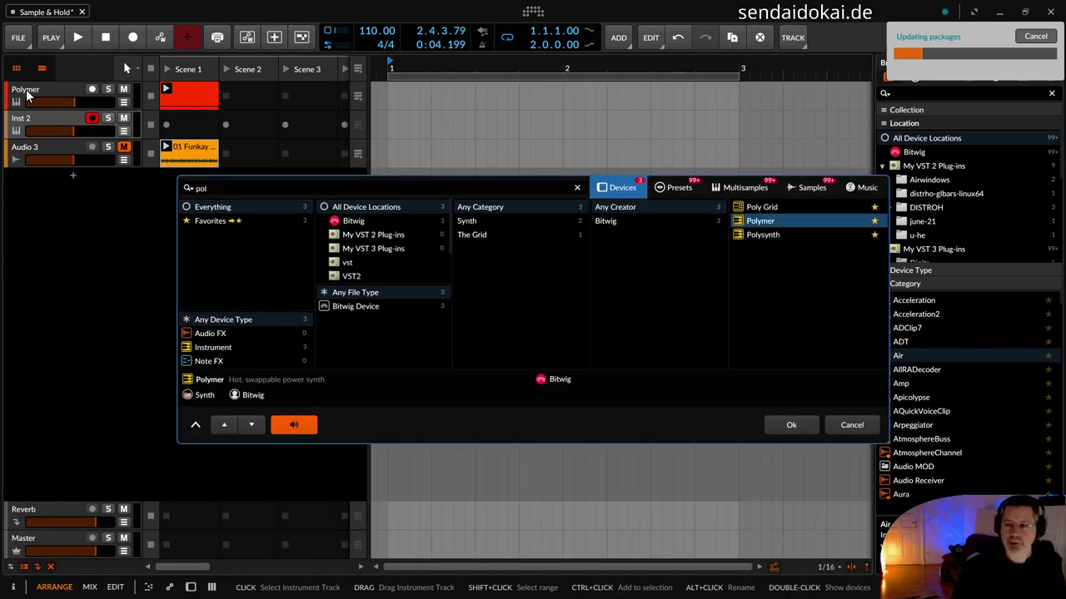
key(Return)
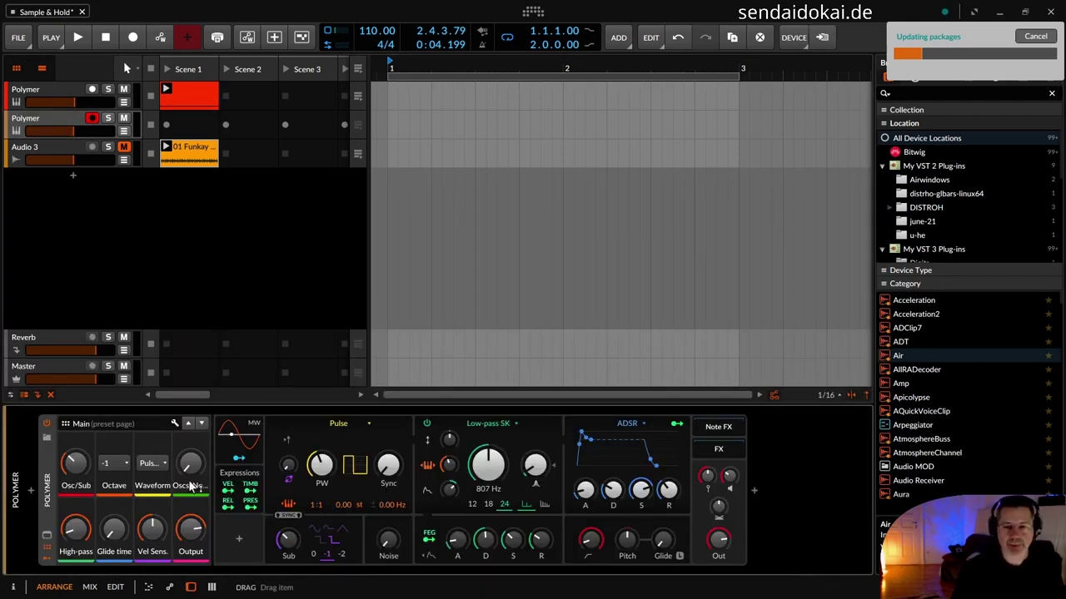
click(47, 544)
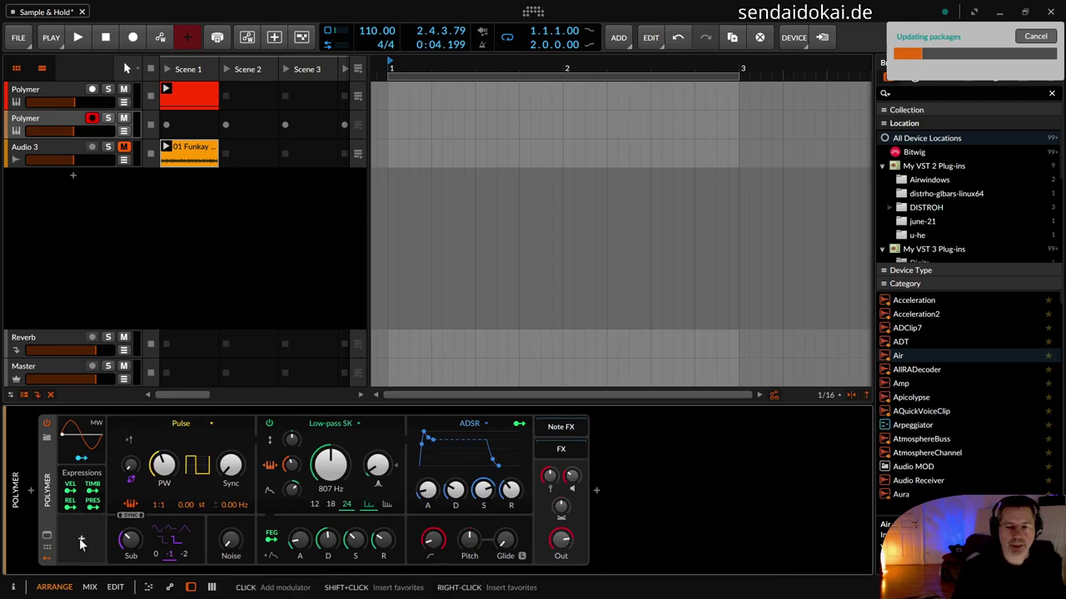
Step: Add a Sample and Hold modulator to the empty modulator slot of the new Polymer
click(83, 540)
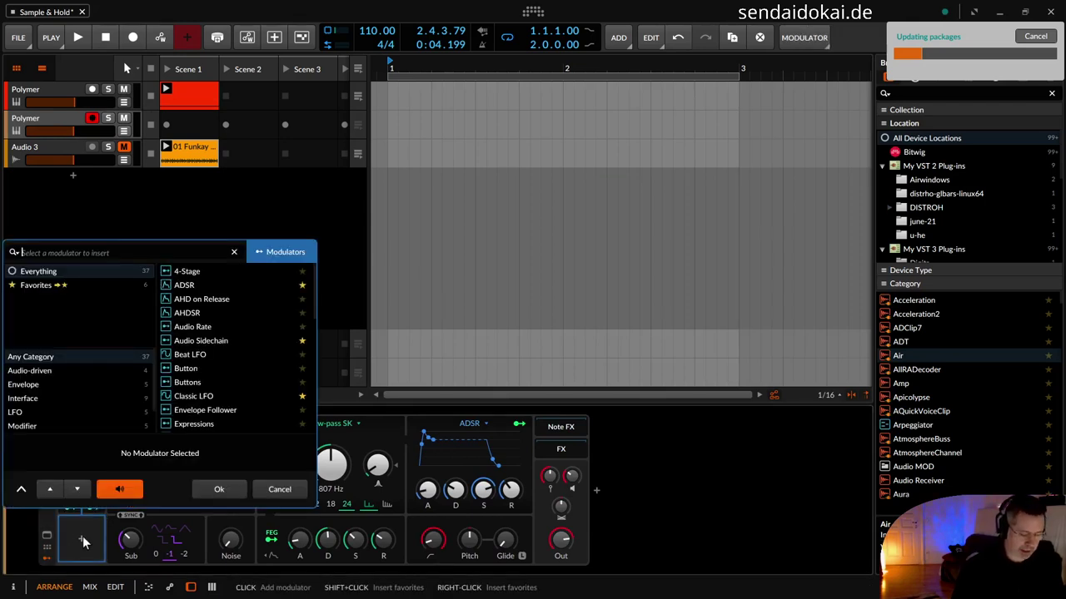
text(sampl)
key(Return)
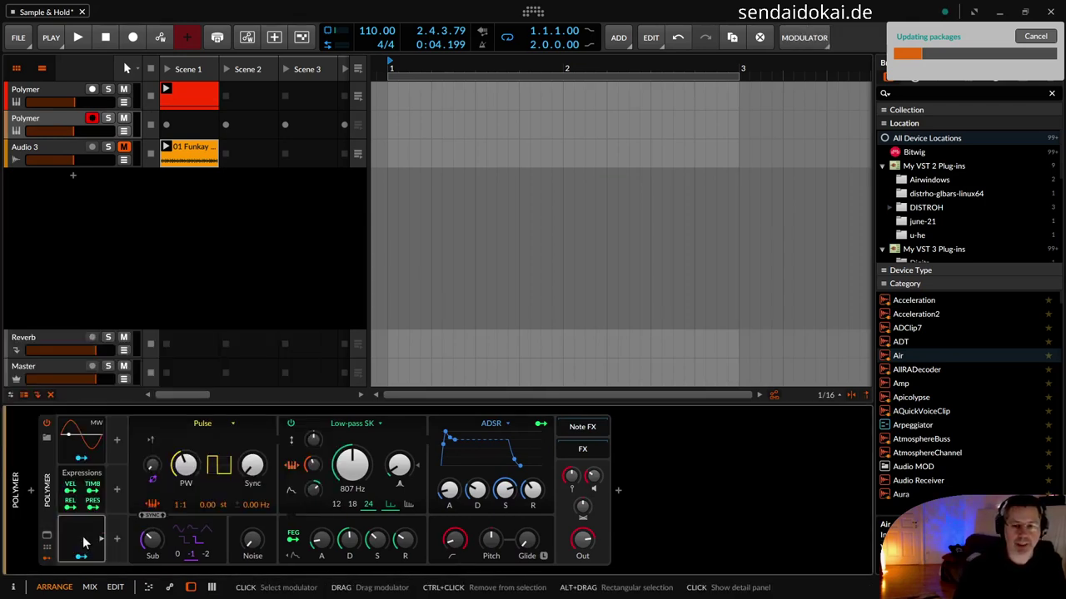
Step: Examine the Sample and Hold modulator's settings, including its timebase, and collapse its detail view
click(82, 542)
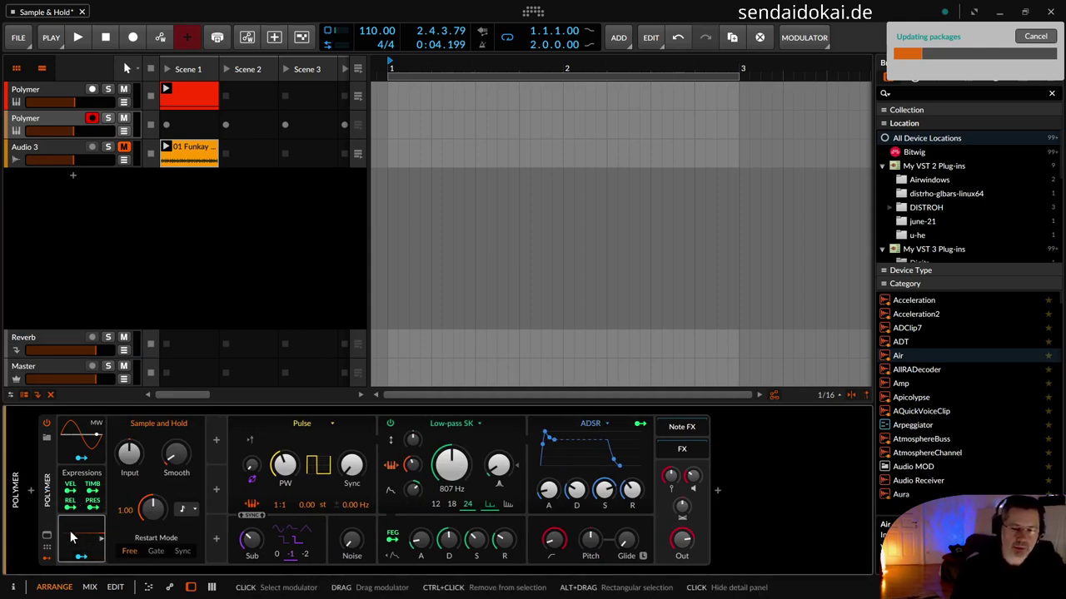
click(70, 530)
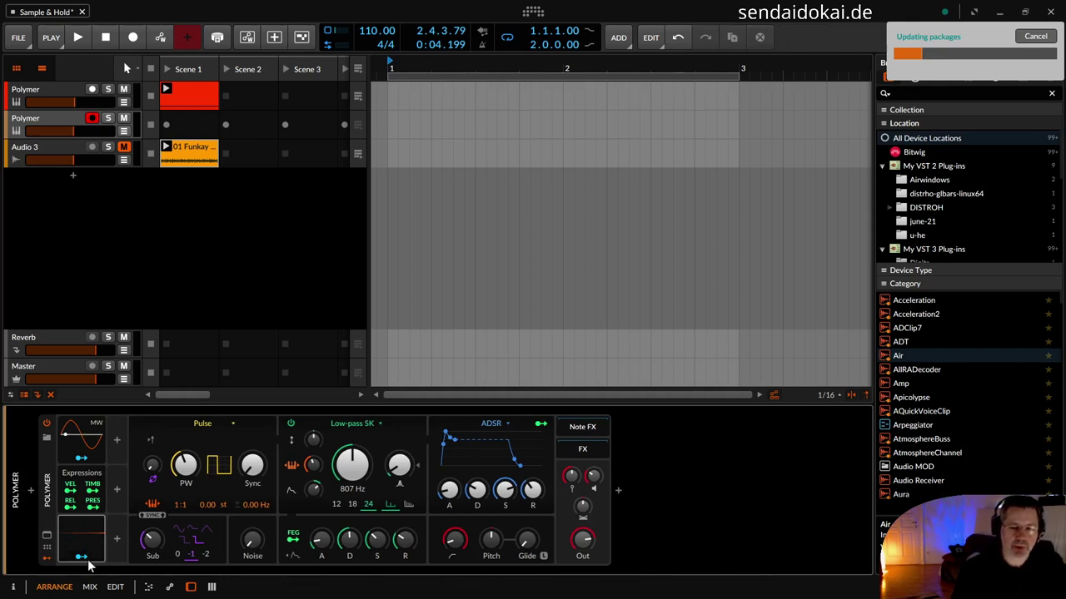
click(82, 536)
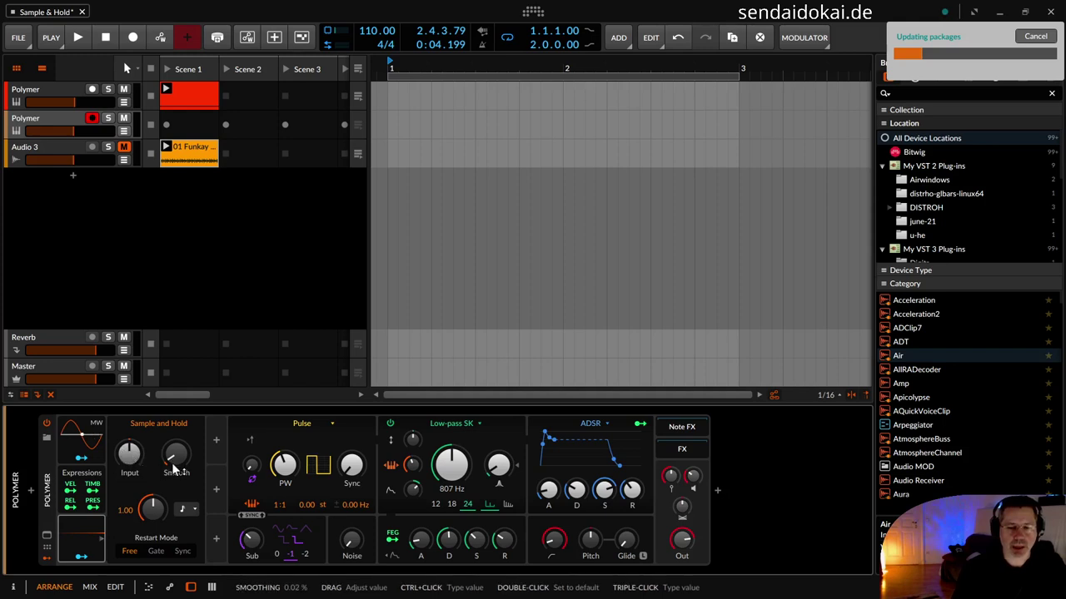
click(184, 512)
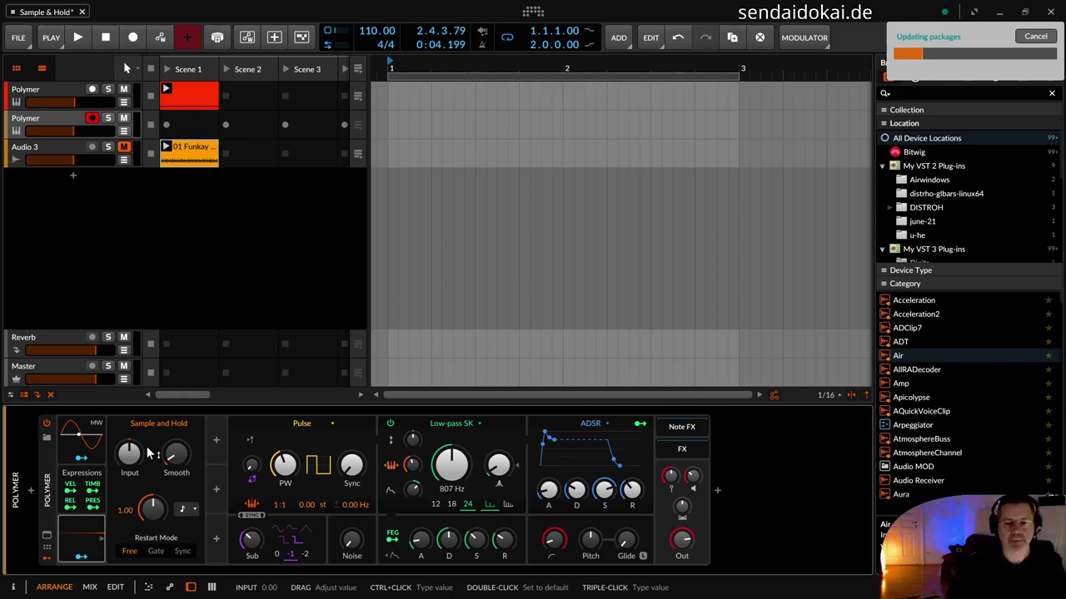
click(82, 538)
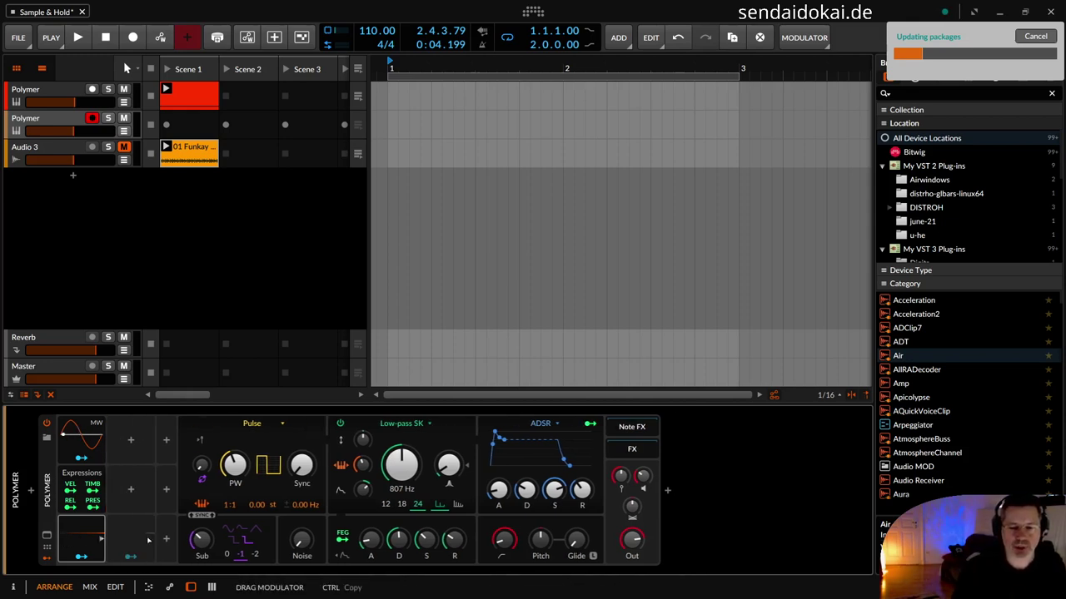
Step: Move Sample and Hold to the neighbouring modulator column and add an LFO modulator in that column's first slot
drag(153, 538, 148, 540)
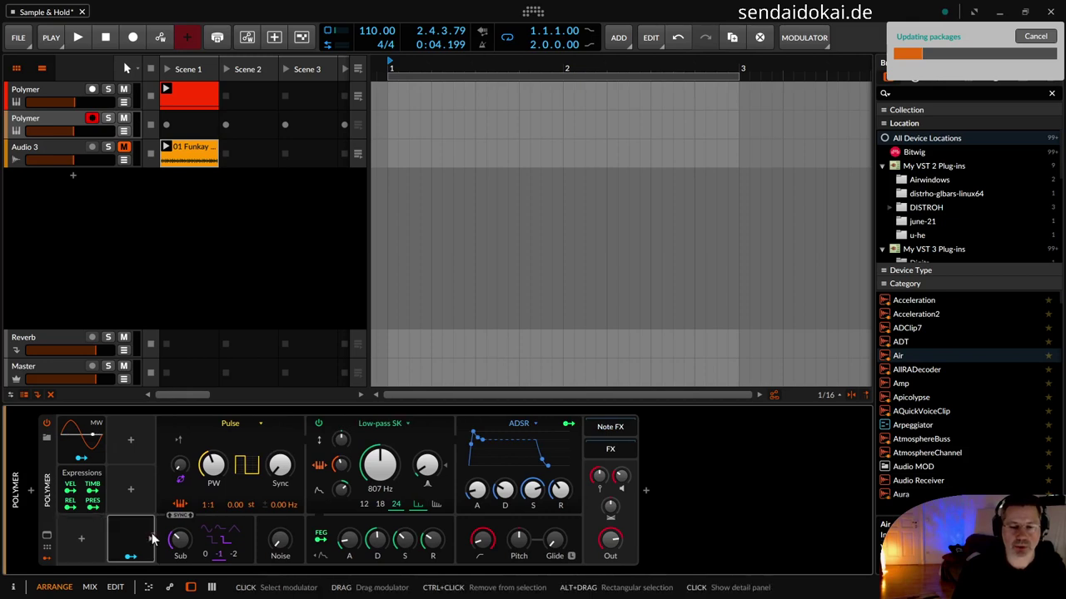
click(131, 438)
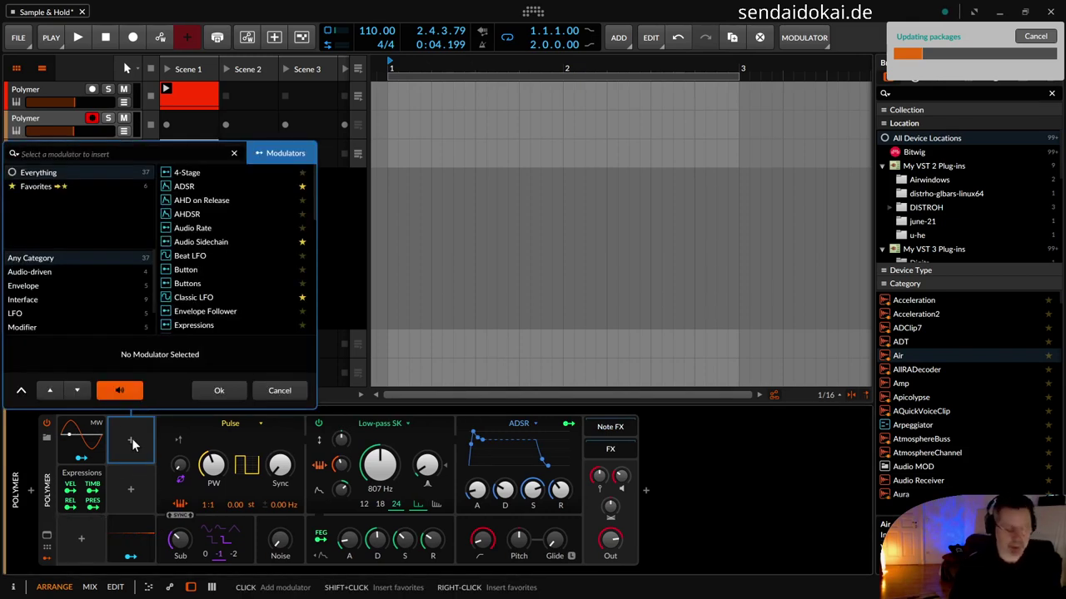
text(lfo)
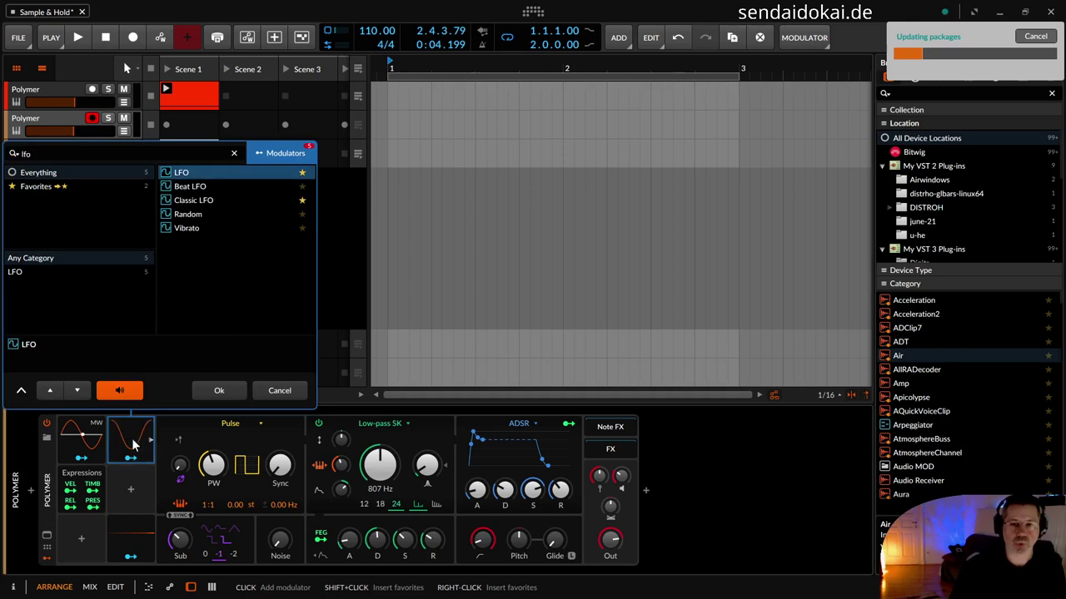
key(Return)
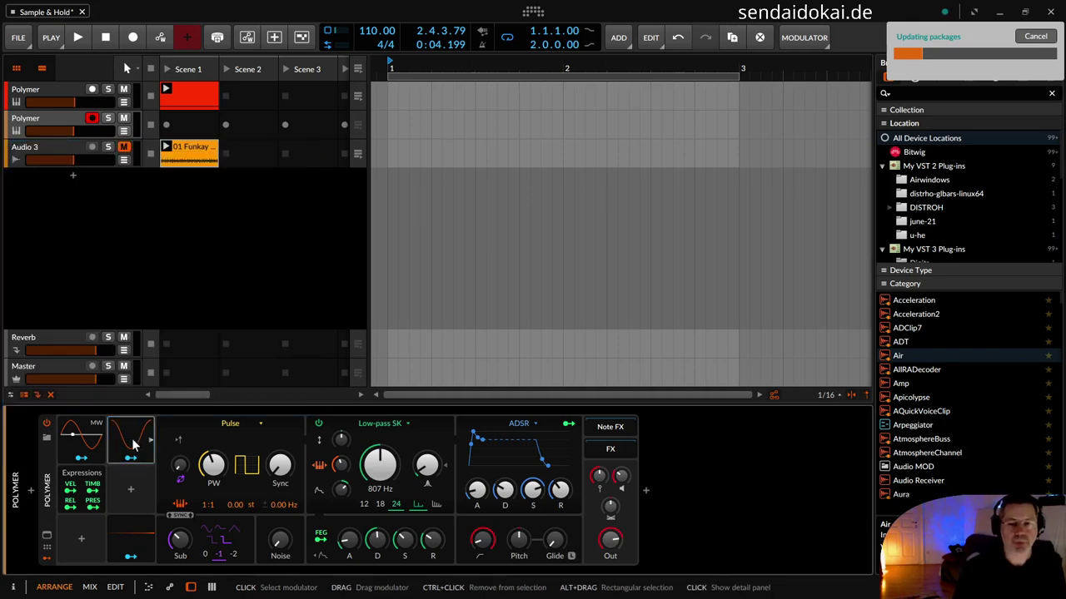
Step: Delete Polymer's default MW and Expressions modulators and move the LFO into the first modulator slot
click(67, 428)
key(Delete)
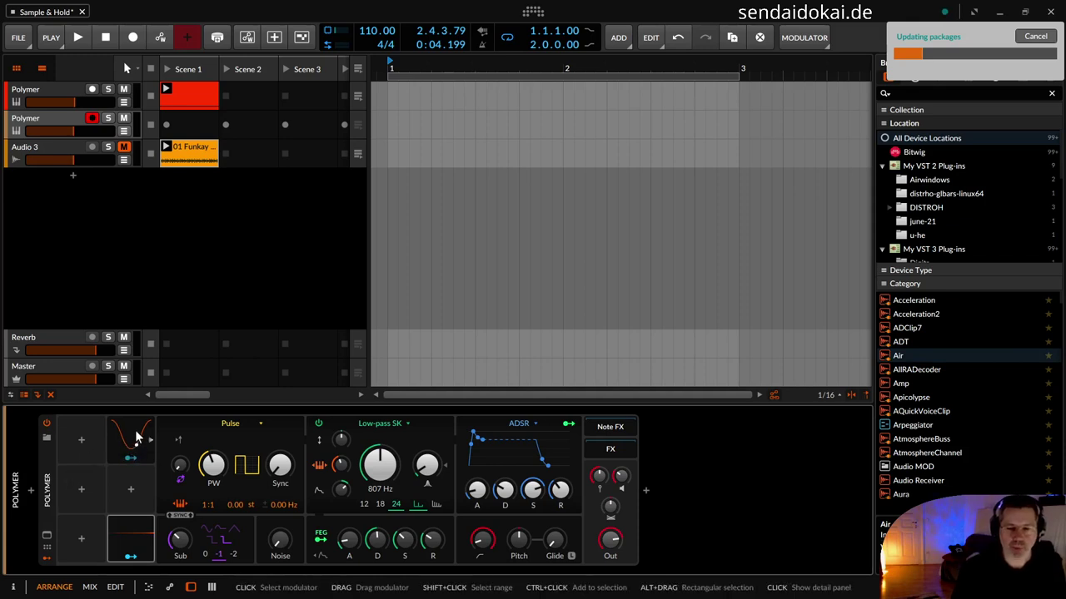
drag(127, 436, 80, 438)
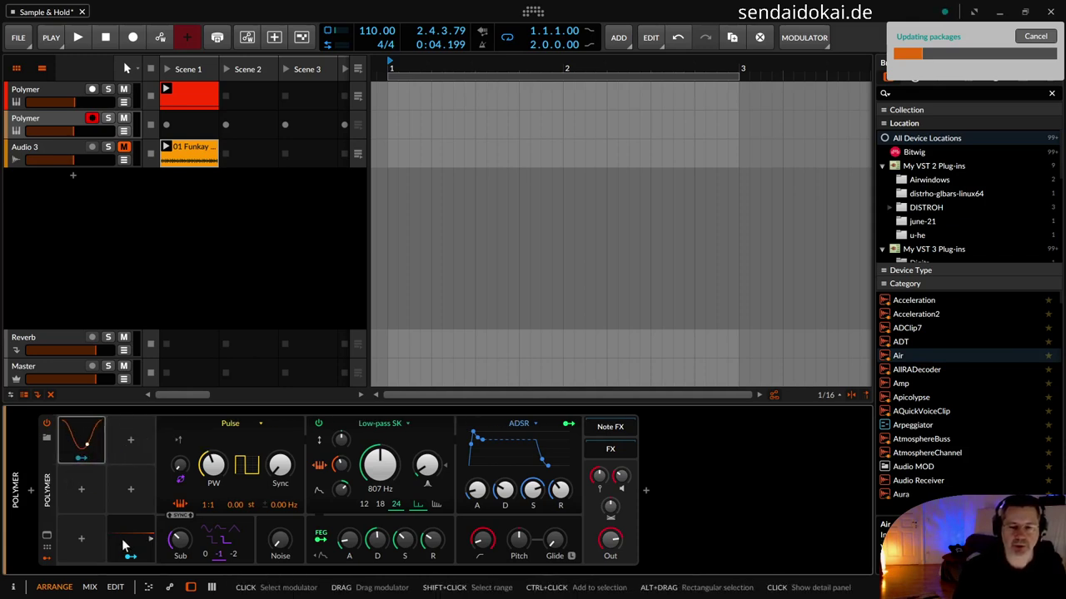
Step: Map the LFO to Polymer's Pitch, adjust the modulation amount, and raise the synth's volume
click(80, 445)
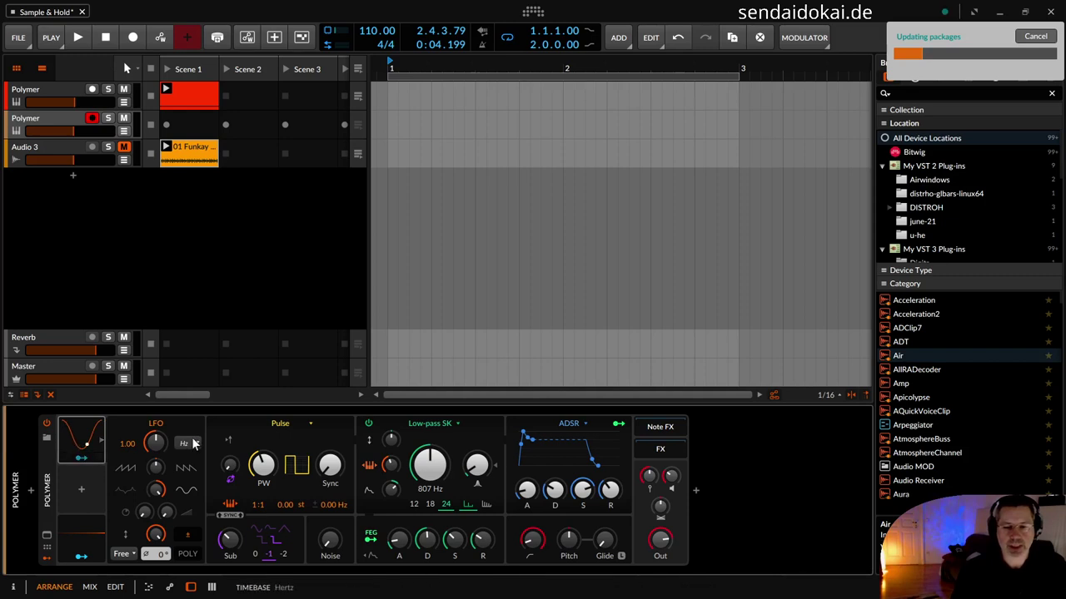
click(371, 537)
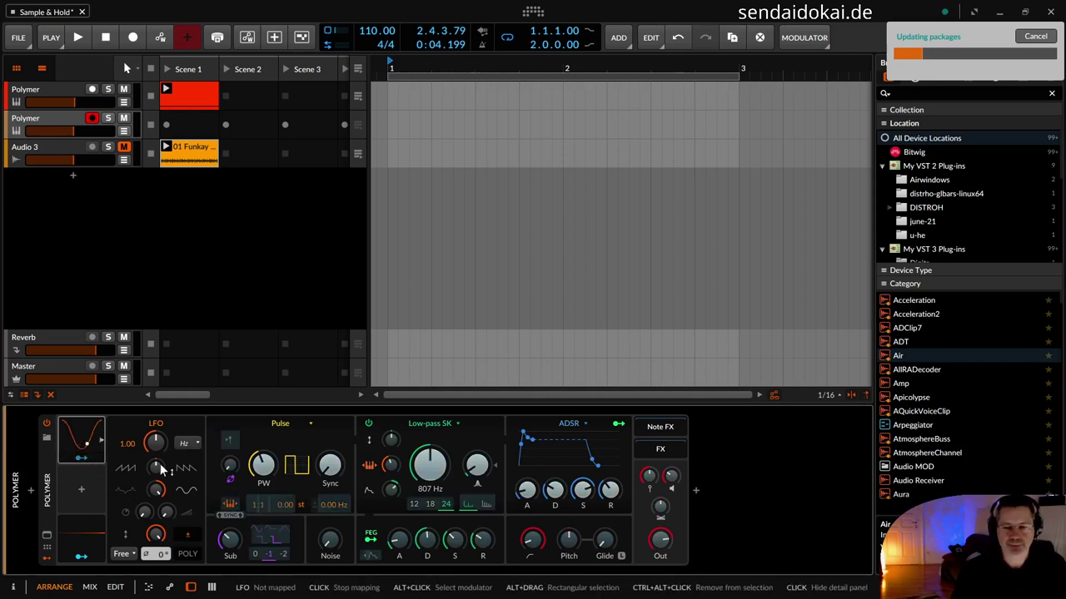
drag(568, 540, 569, 511)
drag(568, 539, 566, 551)
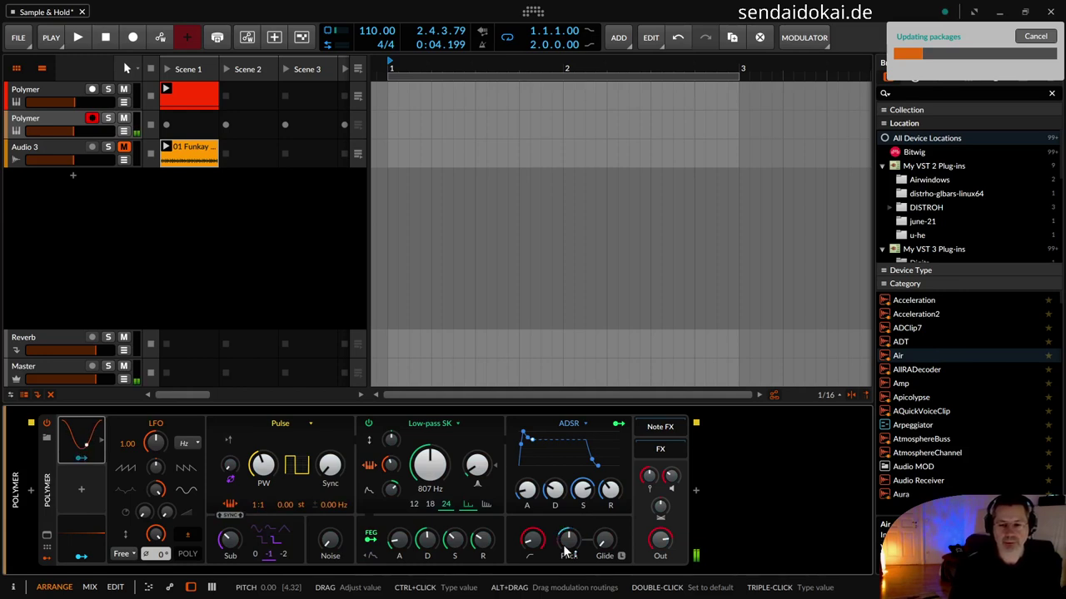
drag(671, 475, 671, 457)
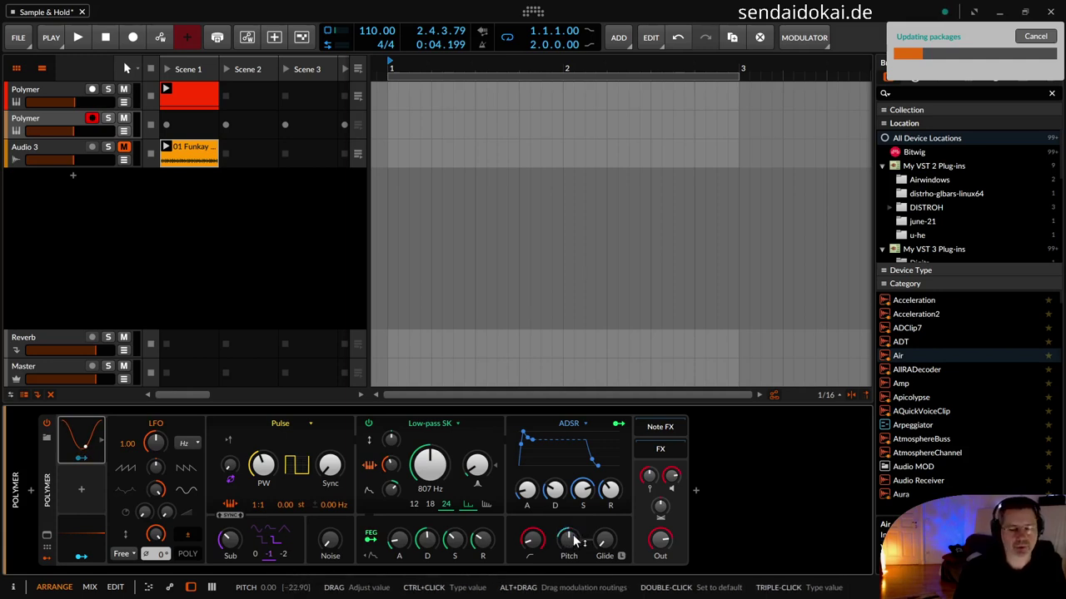
Step: Show the Sample and Hold settings and map the LFO to its Input
click(82, 524)
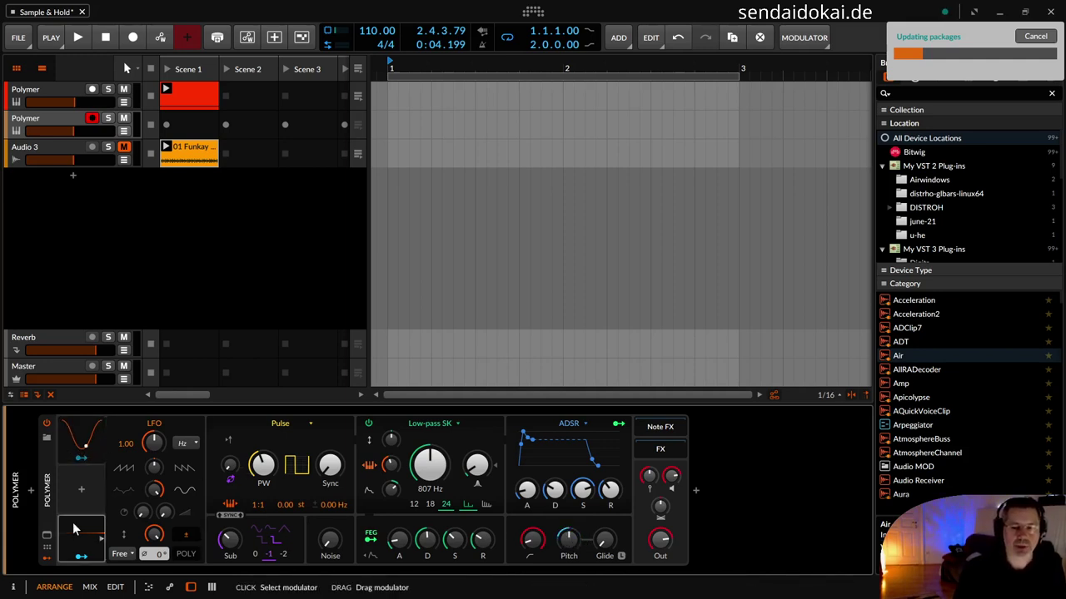
click(83, 524)
click(83, 524)
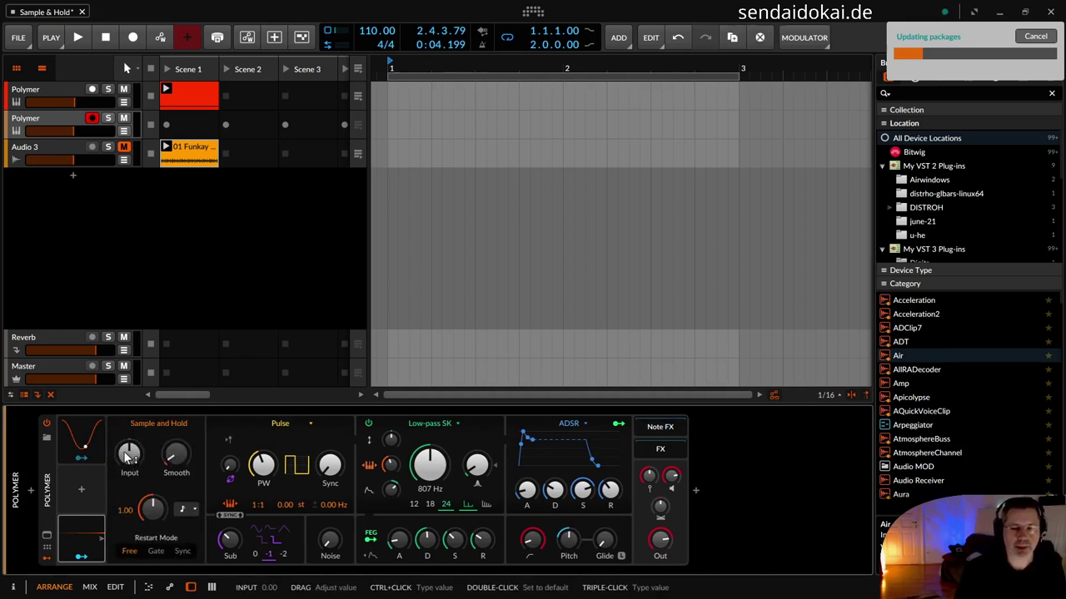
click(81, 457)
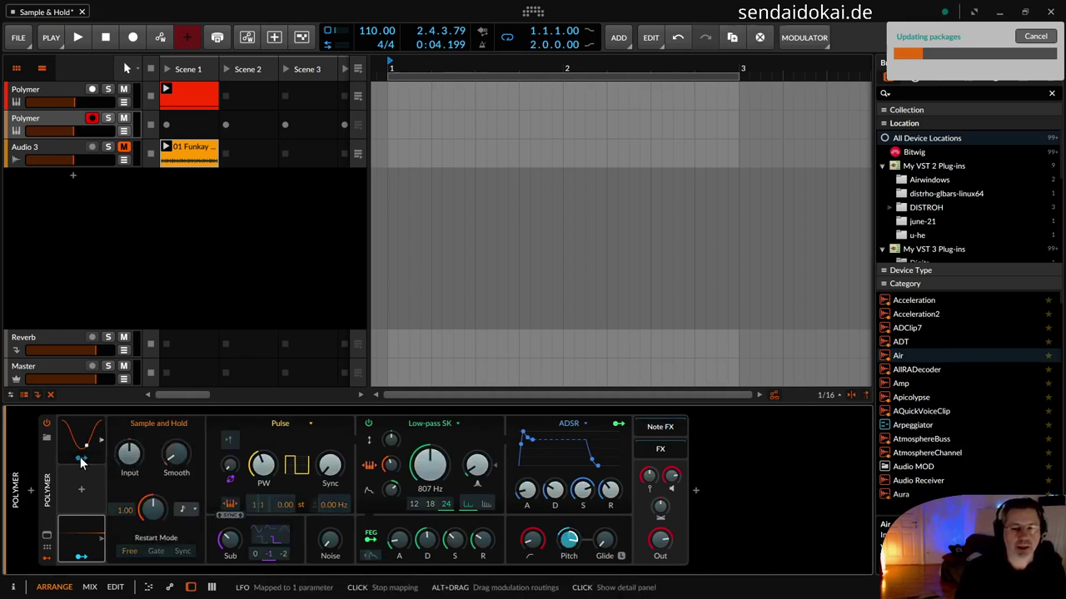
drag(129, 462, 129, 443)
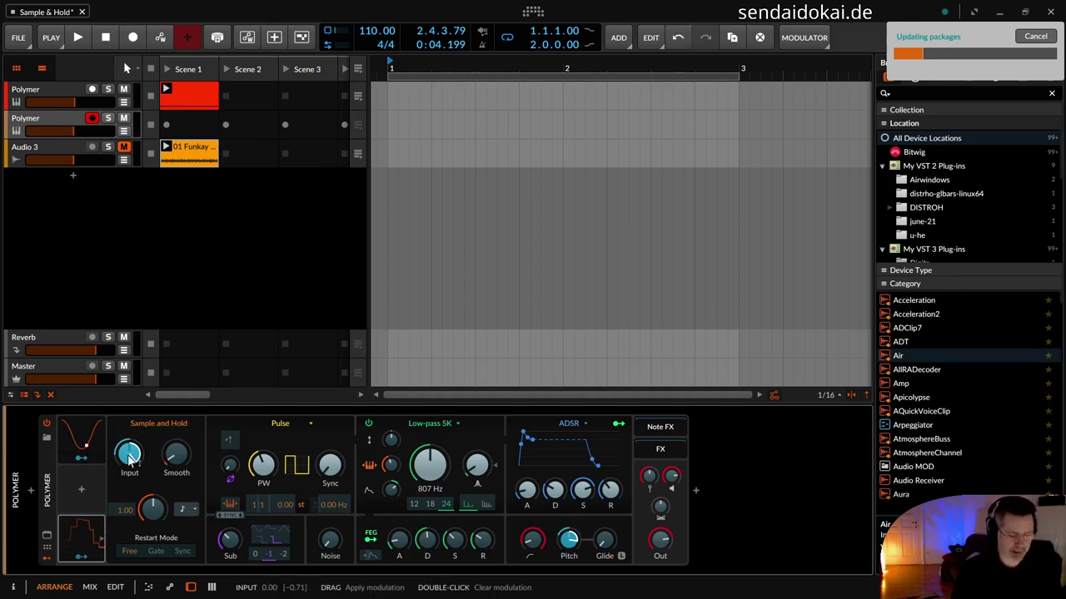
Step: Show Polymer's modulation routings in the inspector and set the LFO's modulation of Input to +1.000
key(i)
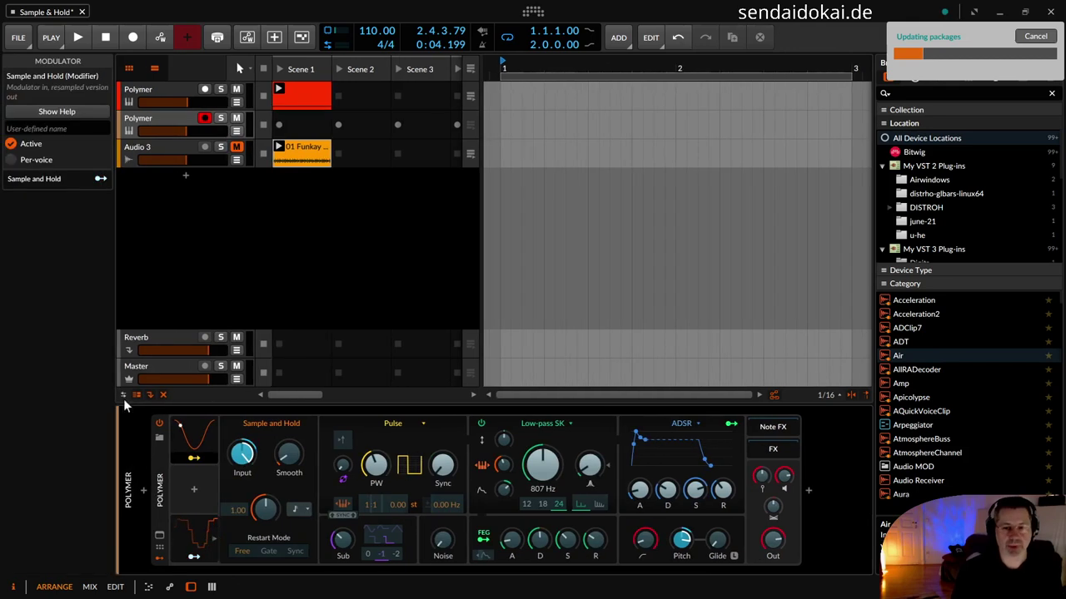
click(164, 453)
double_click(94, 366)
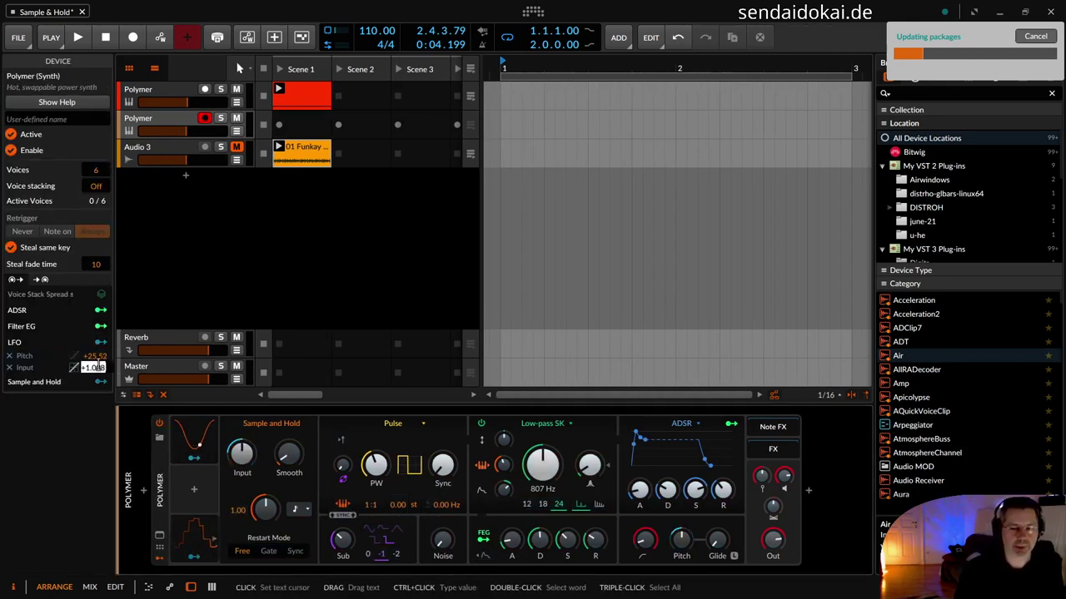
key(Escape)
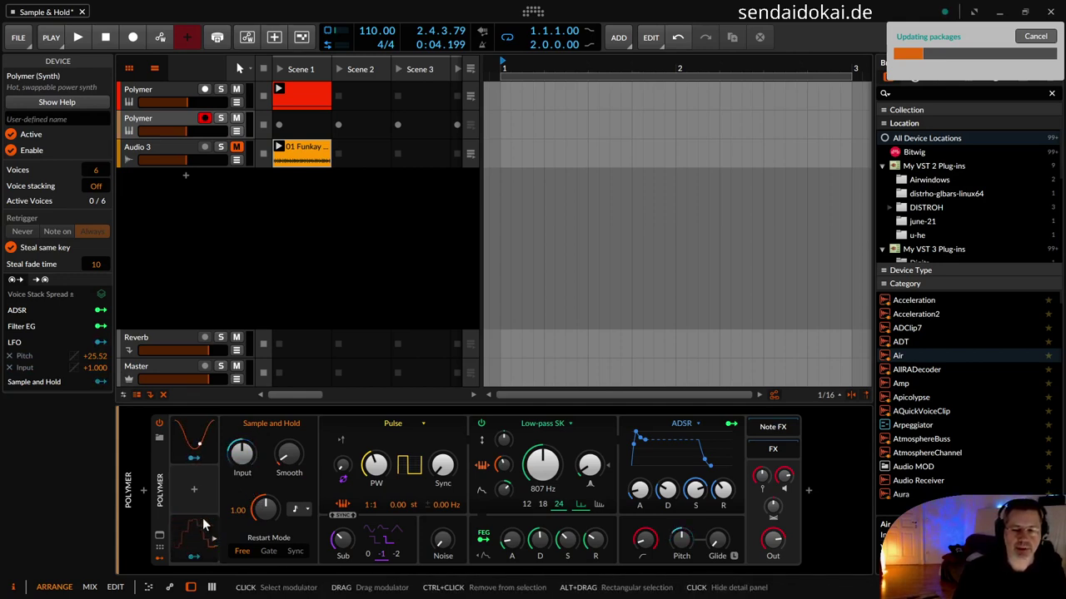
Step: Review the Sample and Hold's timebase options and keep 16th note
click(296, 509)
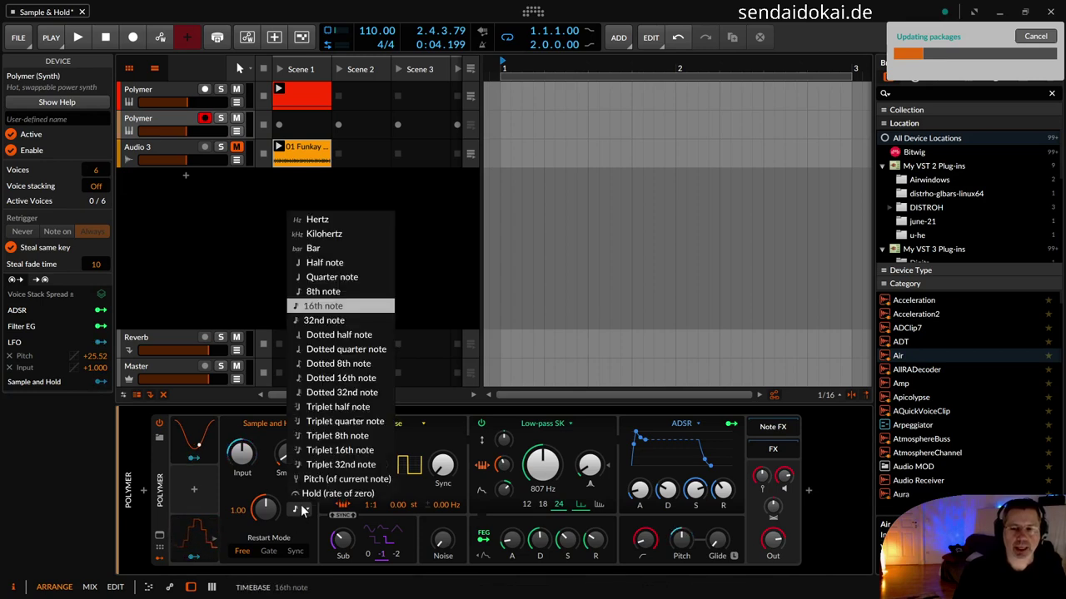
click(331, 306)
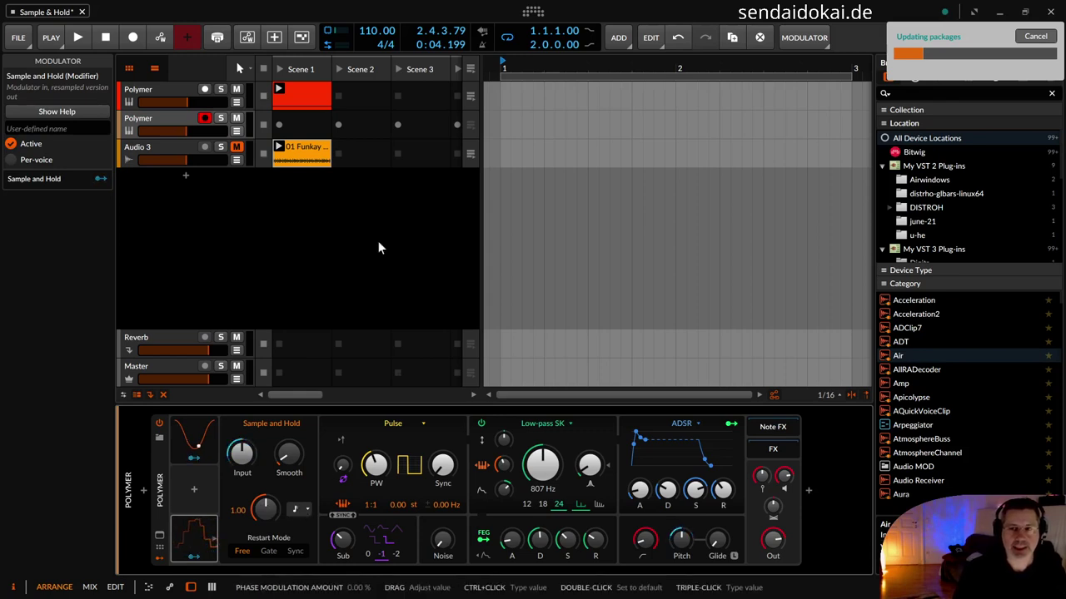
Step: Try the Sample and Hold with Sync restart mode and a rate of 21.50, and return it to Free at 1.00
click(296, 553)
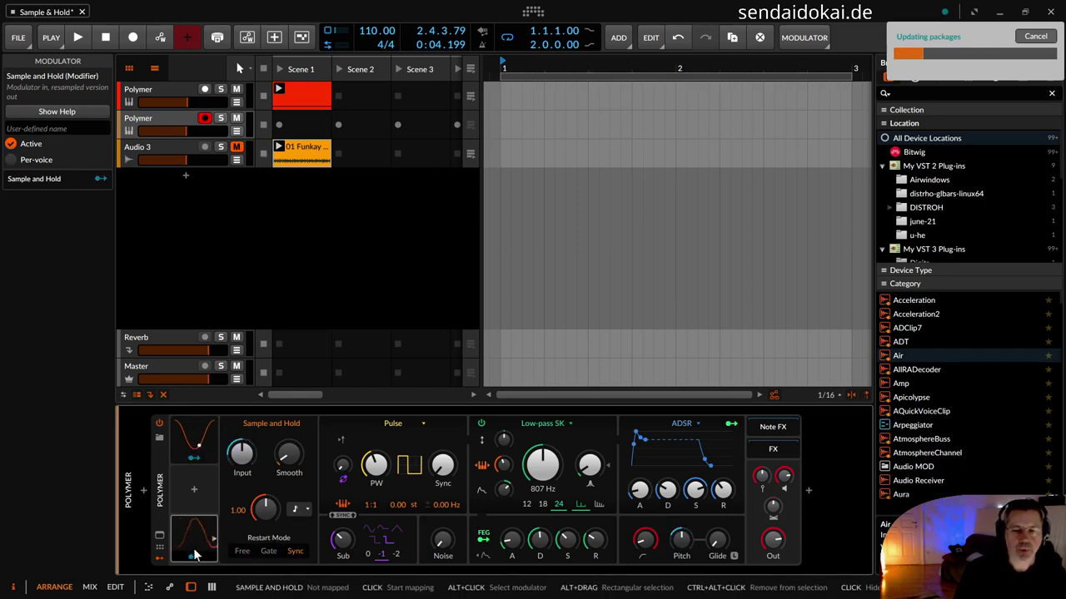
mouse_move(273, 514)
mouse_down()
mouse_move(273, 441)
mouse_move(269, 512)
mouse_up()
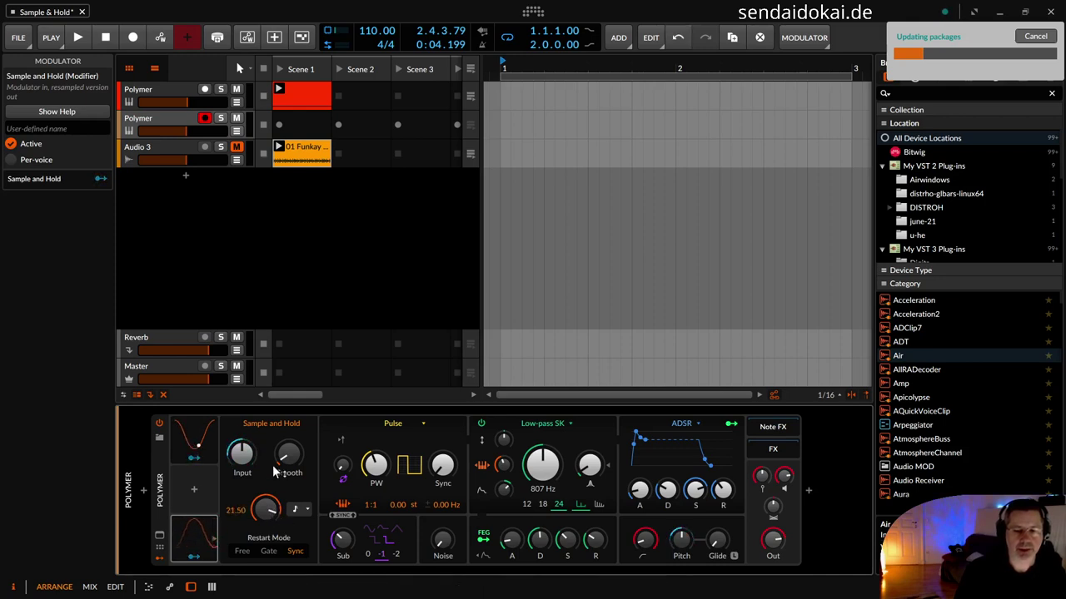
click(242, 551)
drag(265, 509, 266, 538)
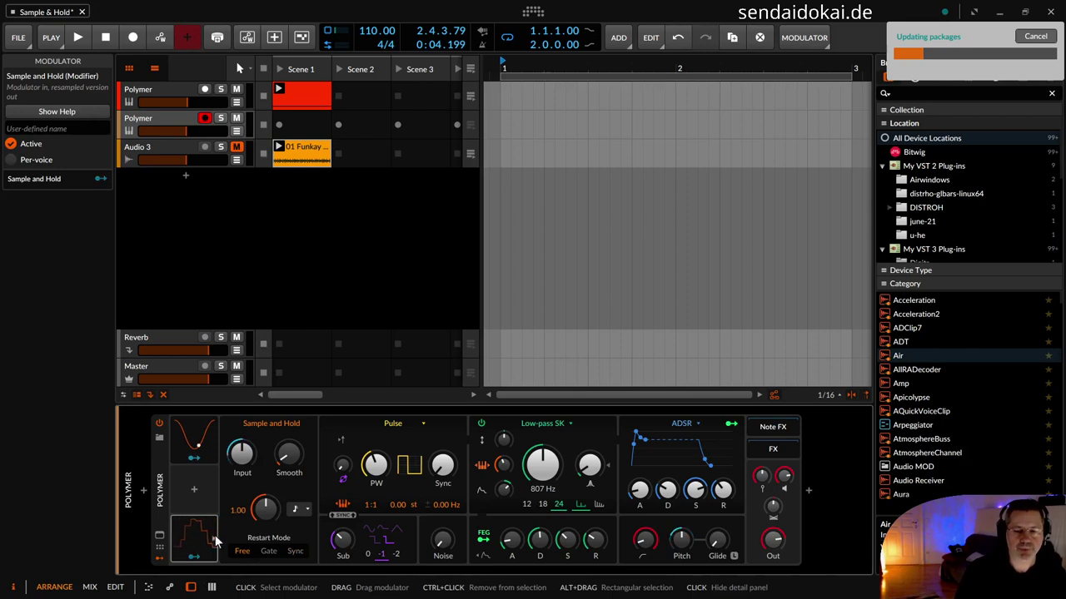
Step: Try the Sample and Hold at rates of 2.33 and 2.64, return it to 1.00, and set its timebase to Quarter note
drag(258, 517, 258, 513)
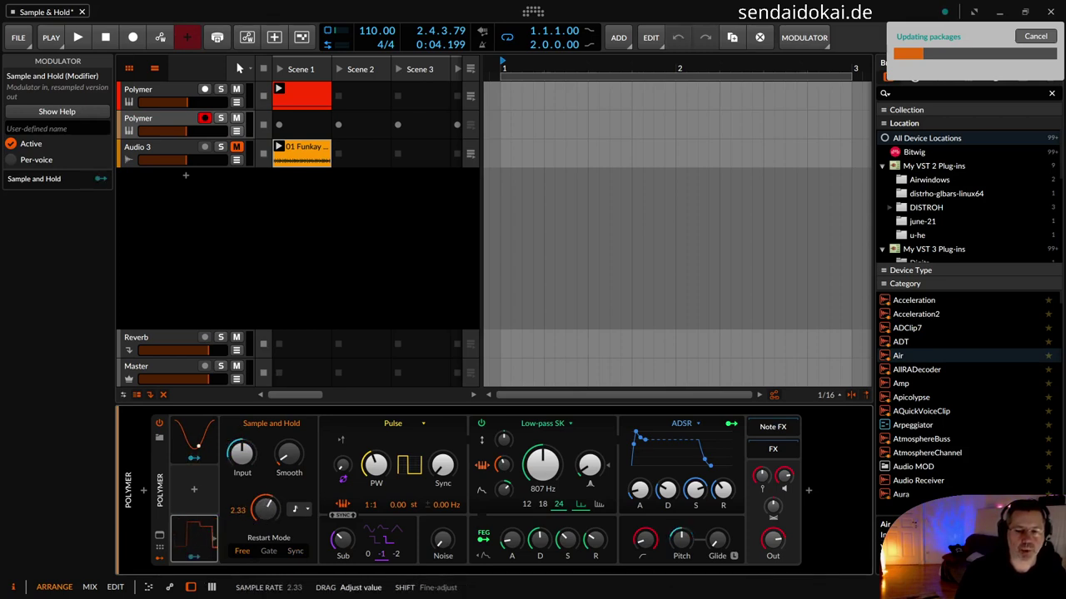
drag(265, 518, 265, 520)
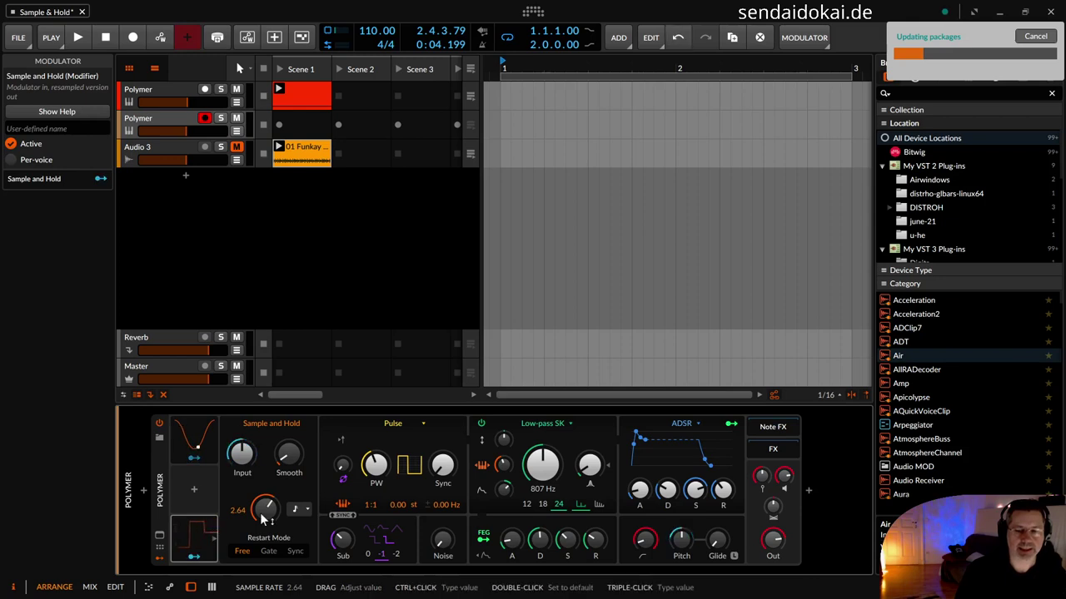
click(300, 509)
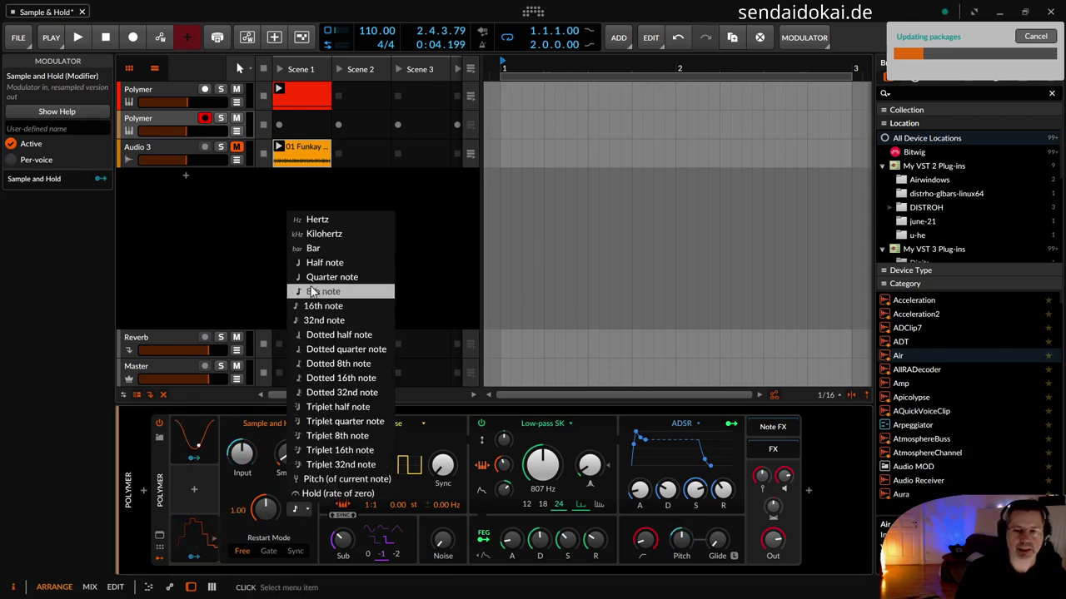
click(316, 280)
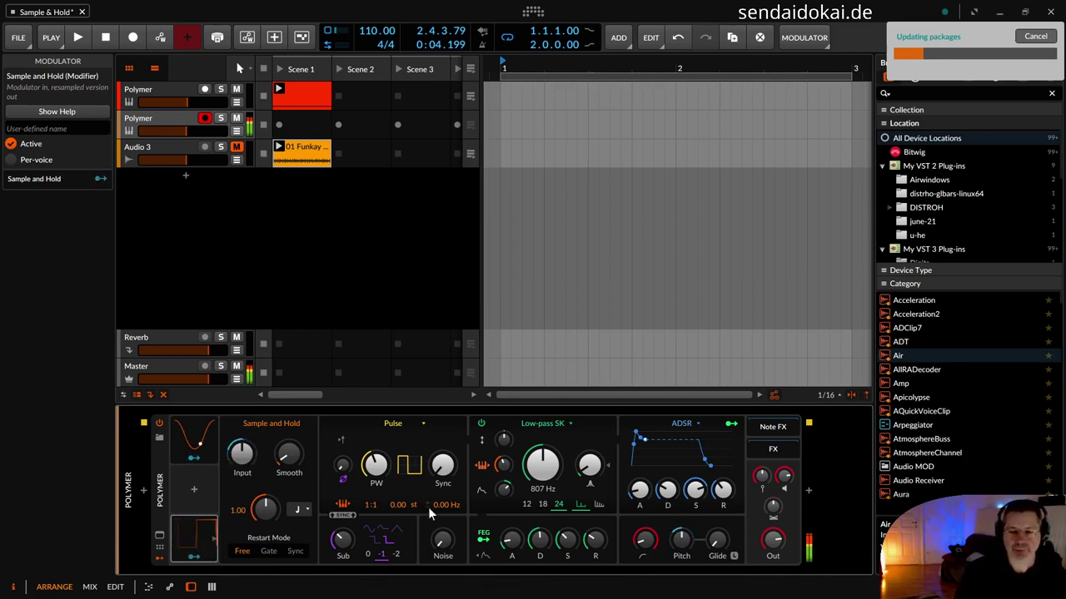
Step: Map the Sample and Hold modulator to Polymer's Pitch with an amount of +29.28
click(195, 459)
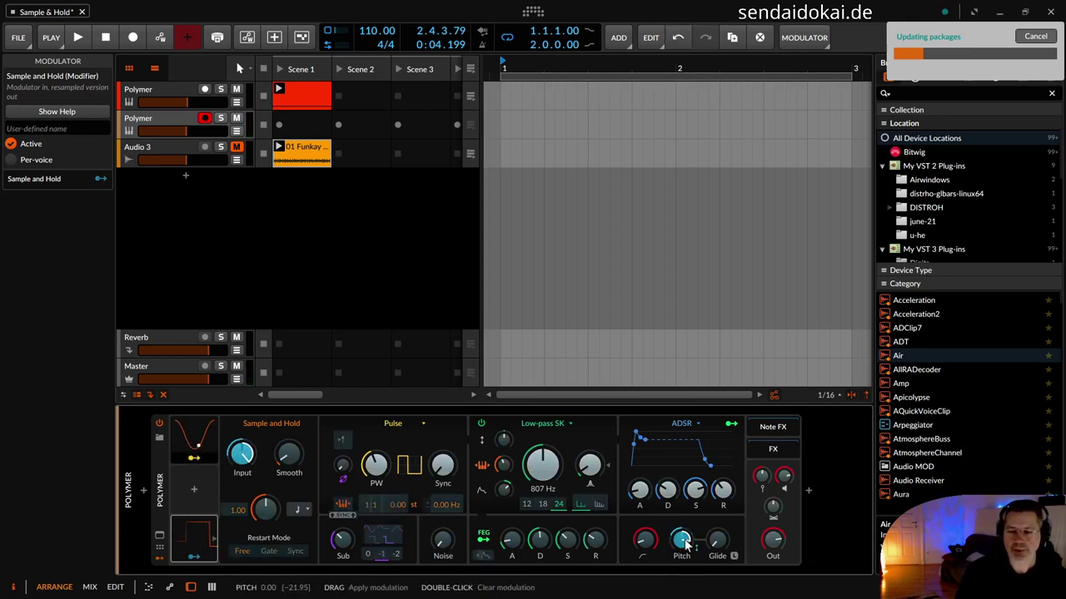
click(194, 556)
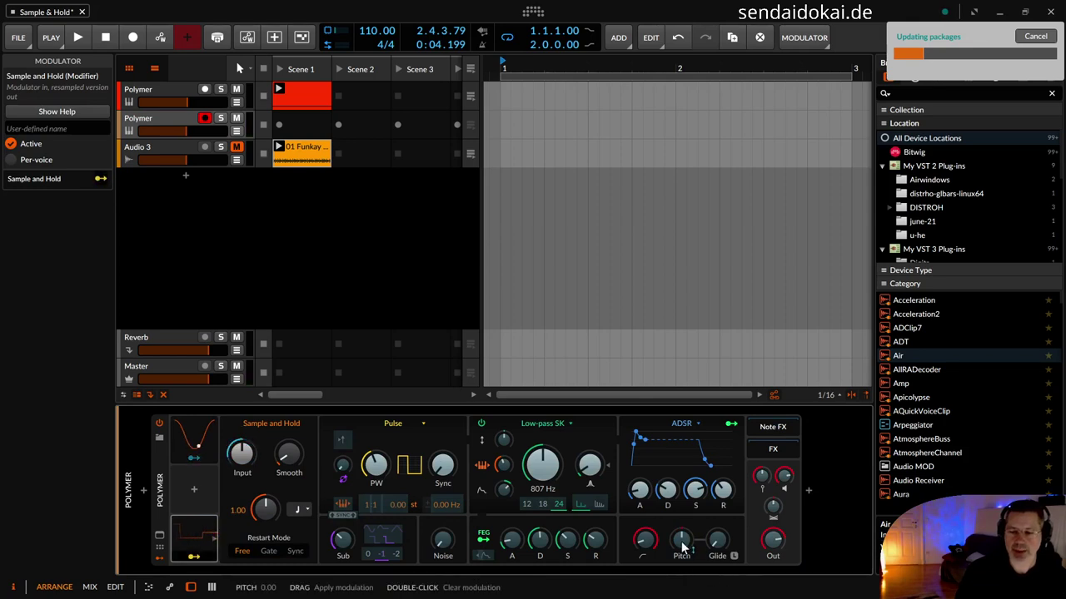
mouse_move(681, 547)
mouse_down()
mouse_move(681, 518)
mouse_move(682, 542)
mouse_up()
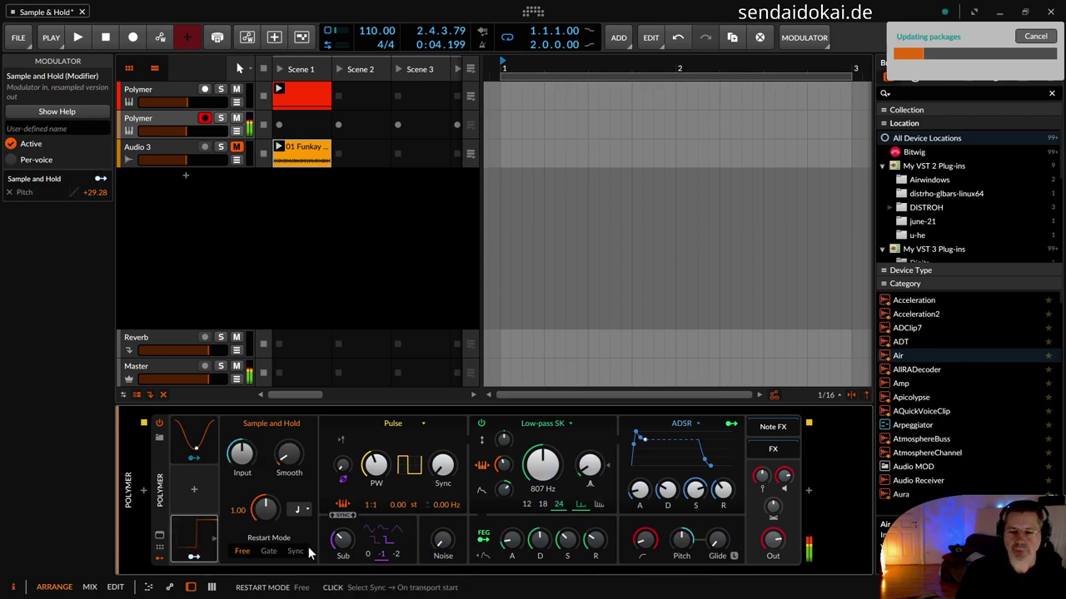
Step: Set the LFO's rate to 0.57 Hz and the Sample and Hold's modulation of Pitch to +12.00
click(193, 437)
drag(257, 447, 257, 447)
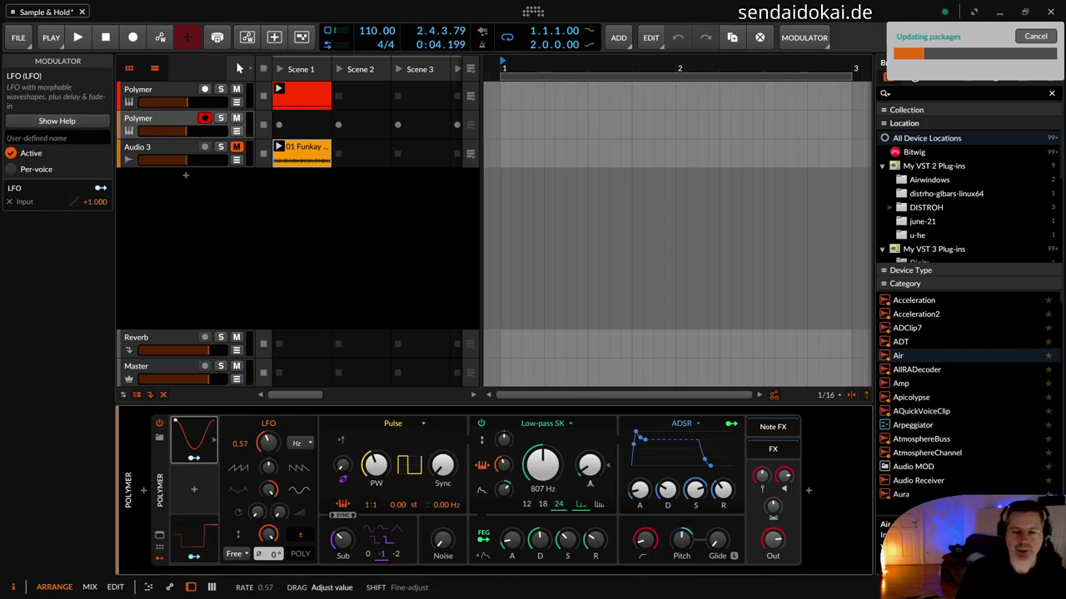
drag(257, 447, 198, 533)
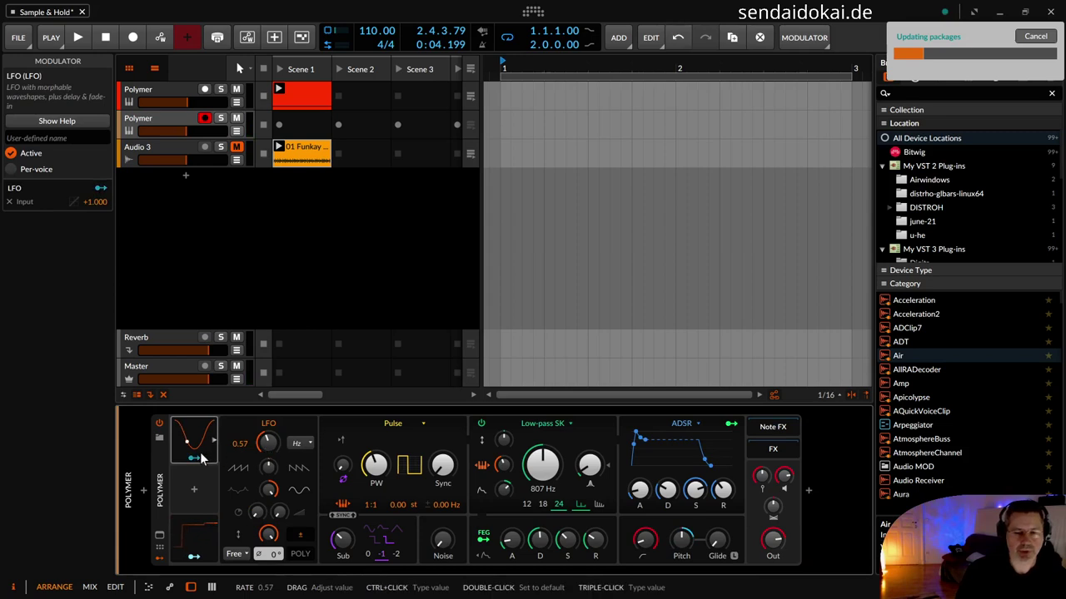
click(194, 555)
drag(681, 539, 681, 518)
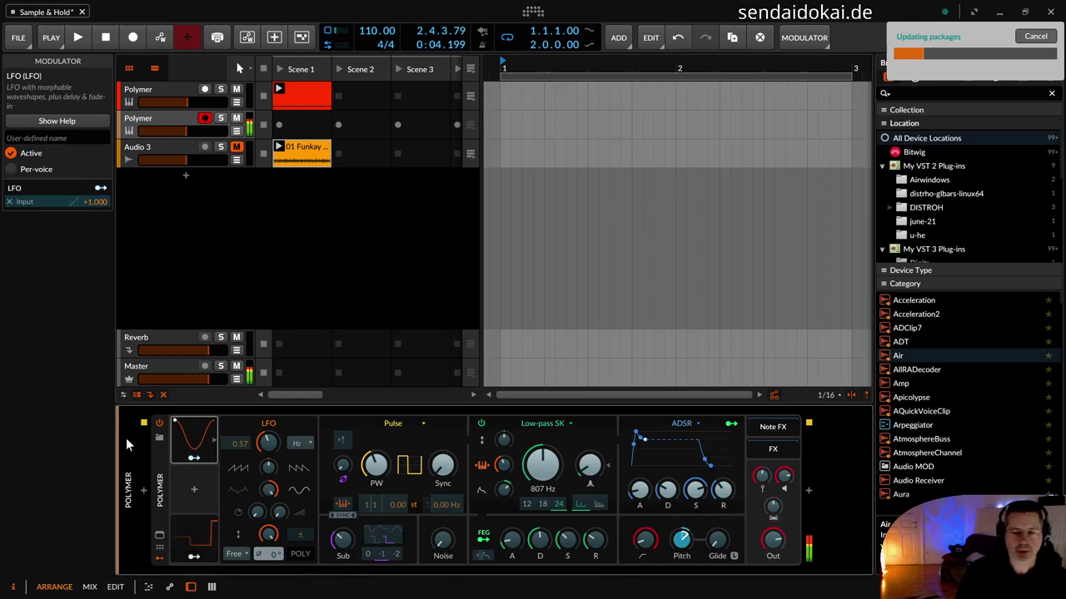
Step: Try the Sample and Hold's Smooth at 3.90 % and 100 %, and bring it down to its minimum
click(194, 539)
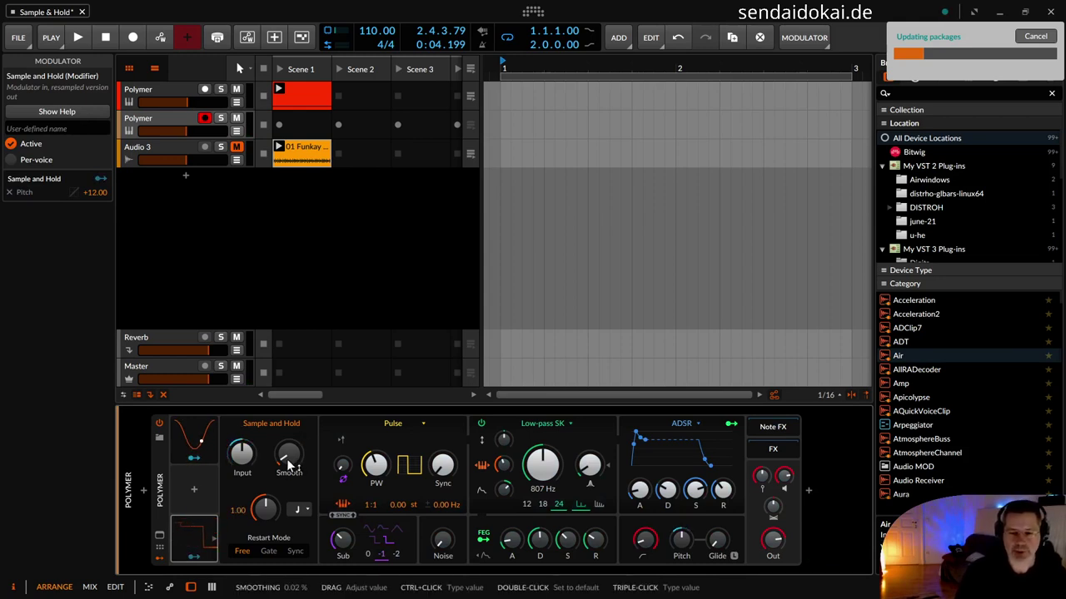
drag(289, 467, 289, 463)
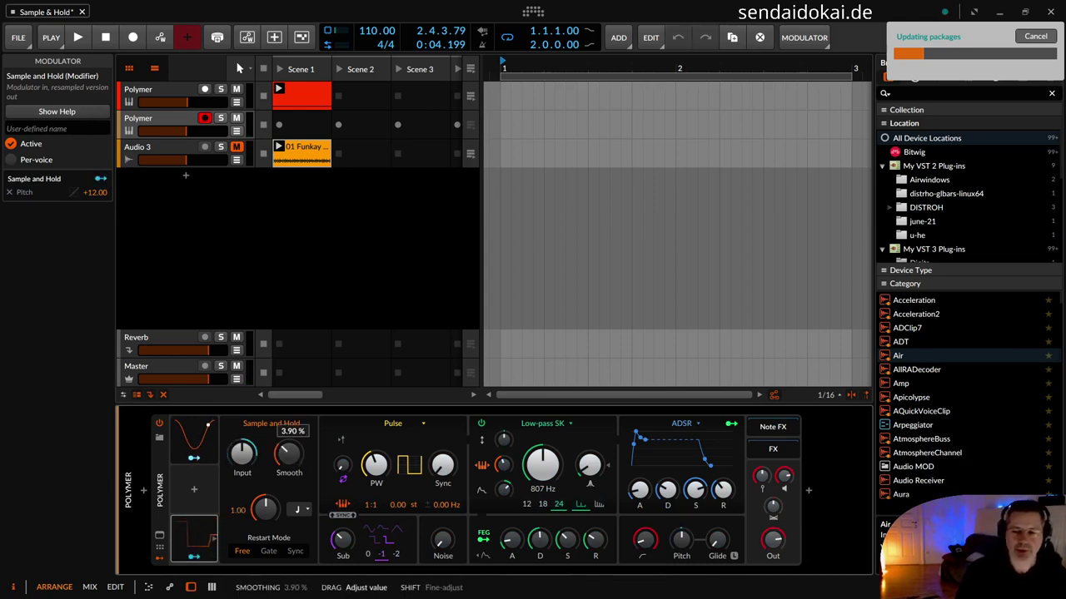
mouse_move(289, 464)
mouse_down()
mouse_move(289, 449)
mouse_move(293, 466)
mouse_up()
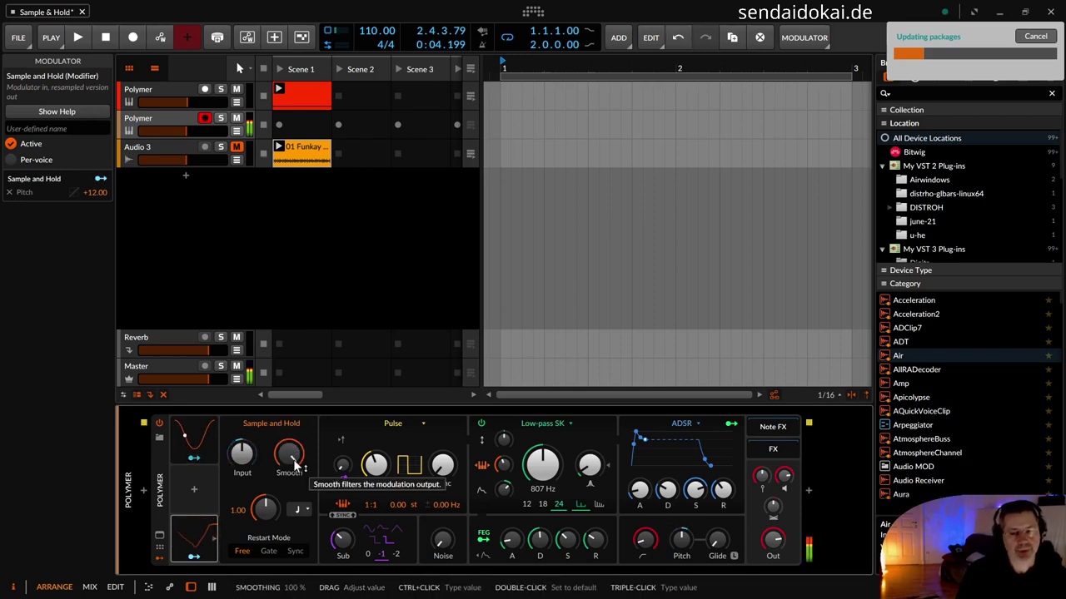
drag(289, 454, 285, 463)
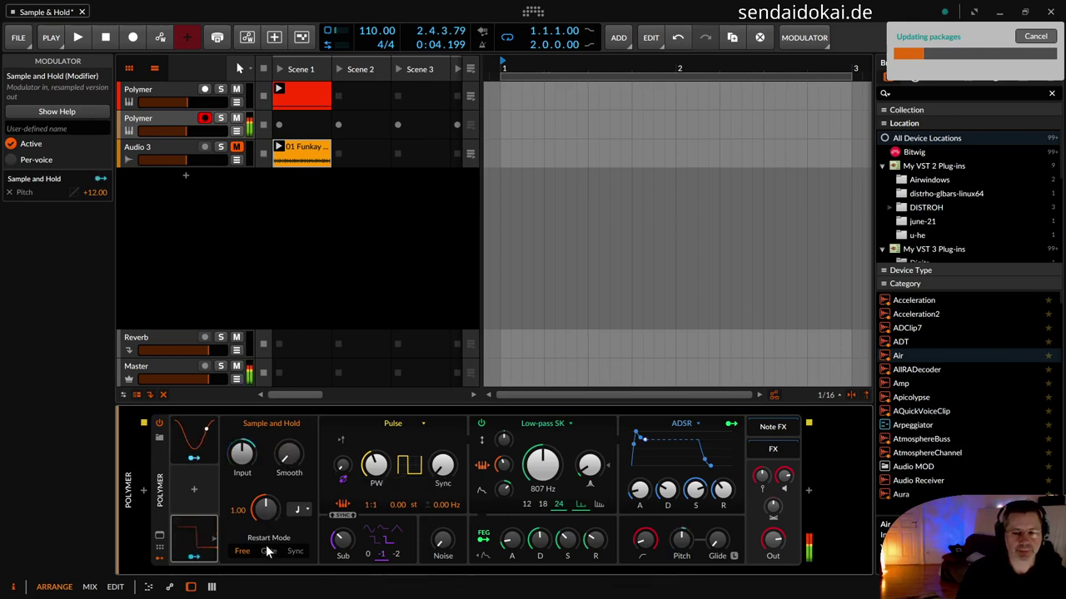
Step: Try Sample and Hold rates of 0.12 and 1.41, and set the rate to 2.99
drag(266, 527, 267, 537)
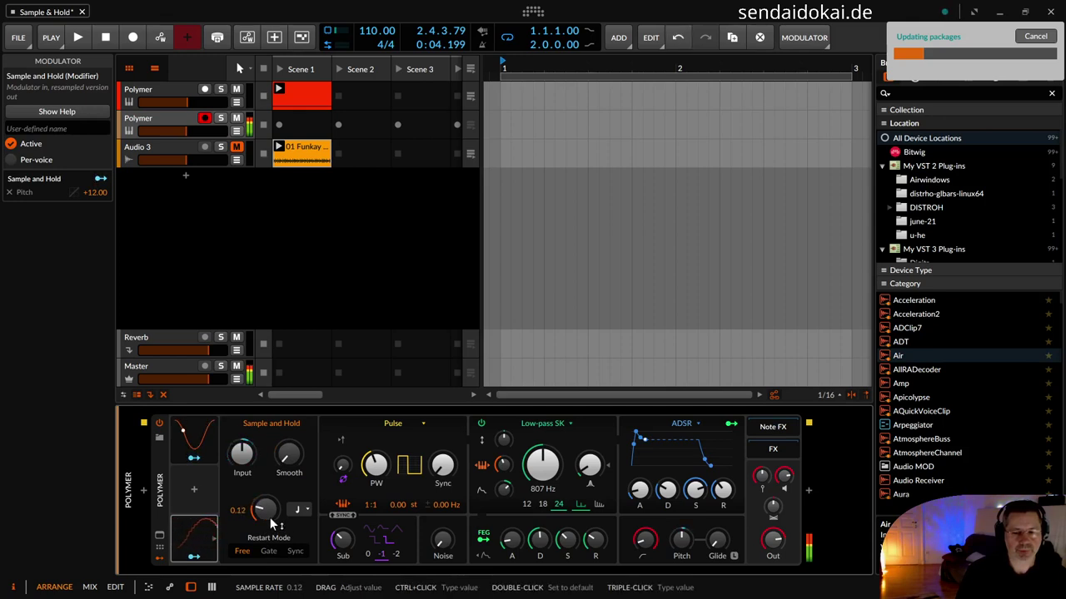
drag(263, 510, 263, 508)
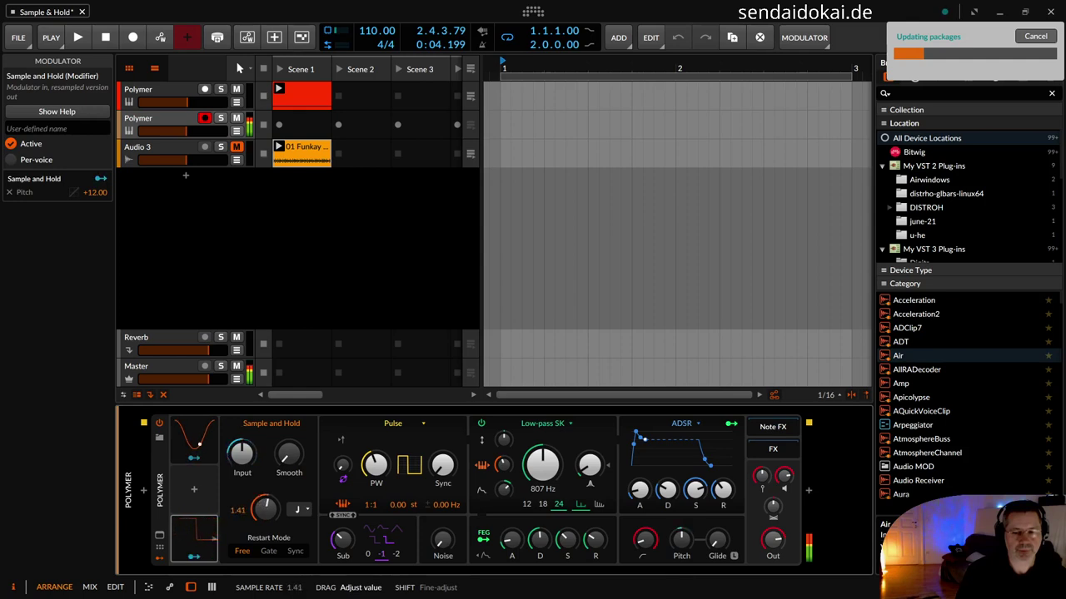
drag(271, 523, 271, 522)
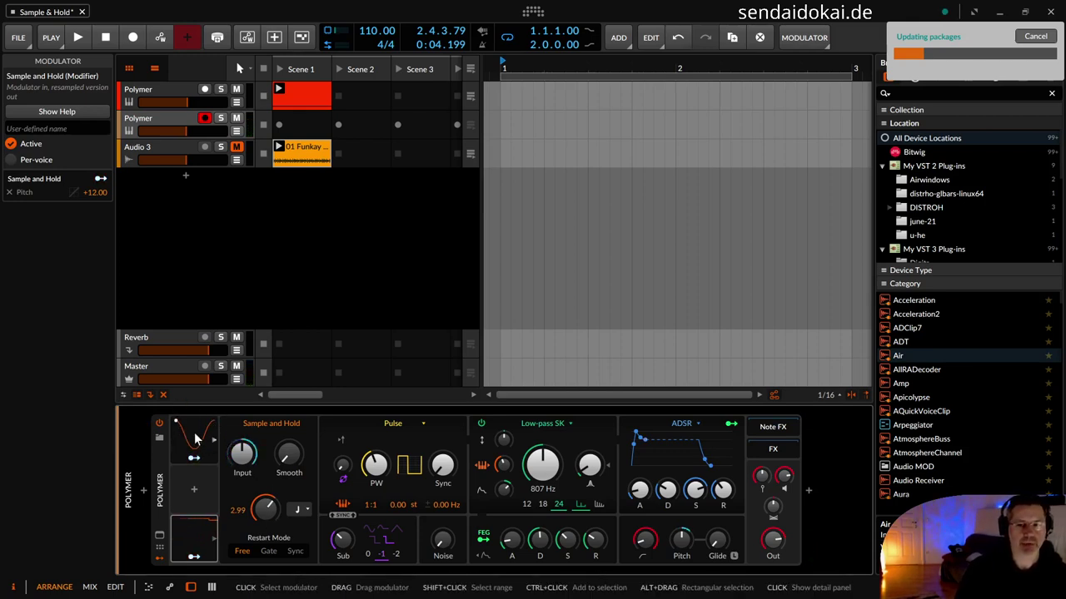
Step: Add an Audio Rate modulator to Polymer's empty slot between the LFO and the Sample and Hold
click(193, 491)
text(aud)
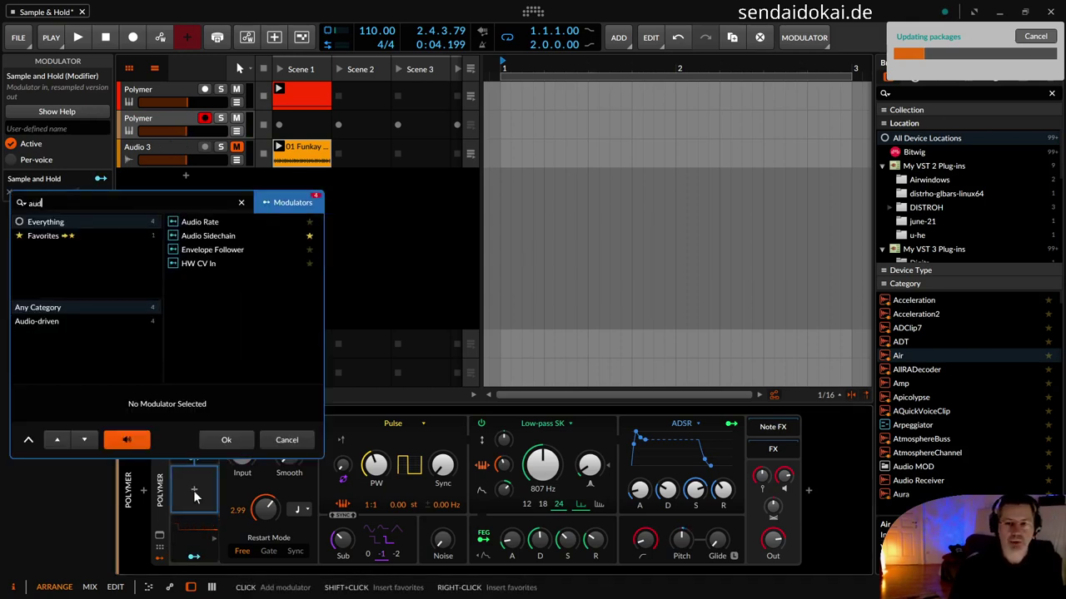
key(Return)
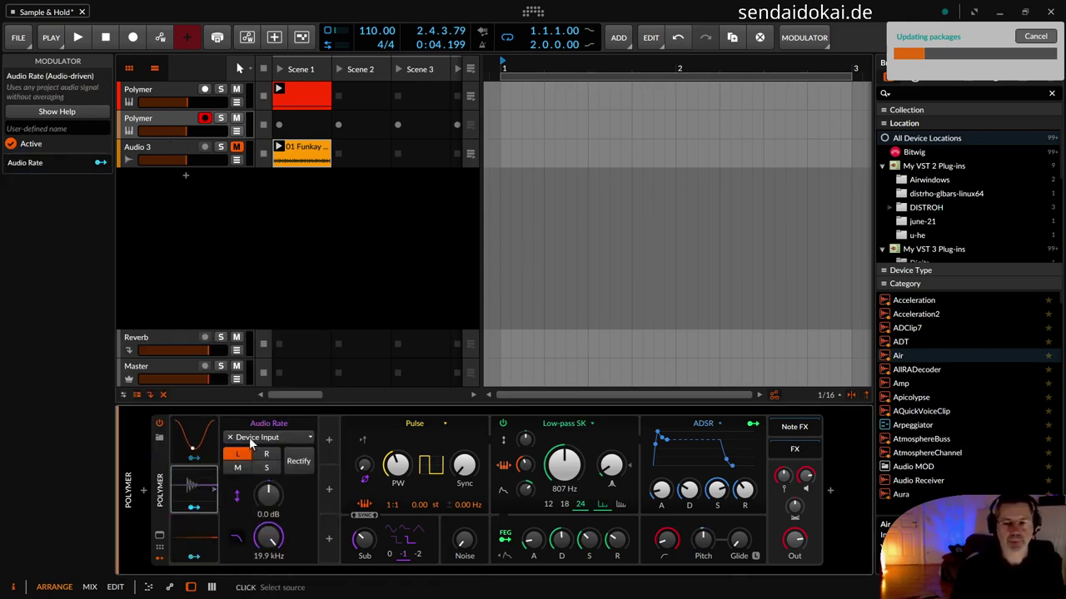
Step: Set the Audio Rate modulator's source to Audio 3 (POST)
click(251, 437)
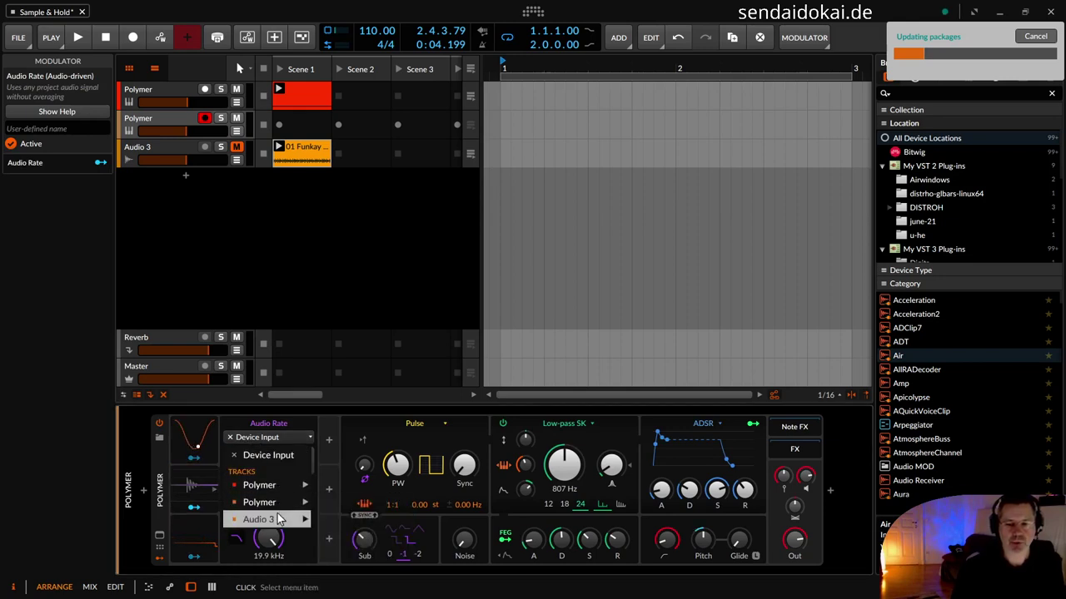
mouse_move(280, 520)
click(353, 518)
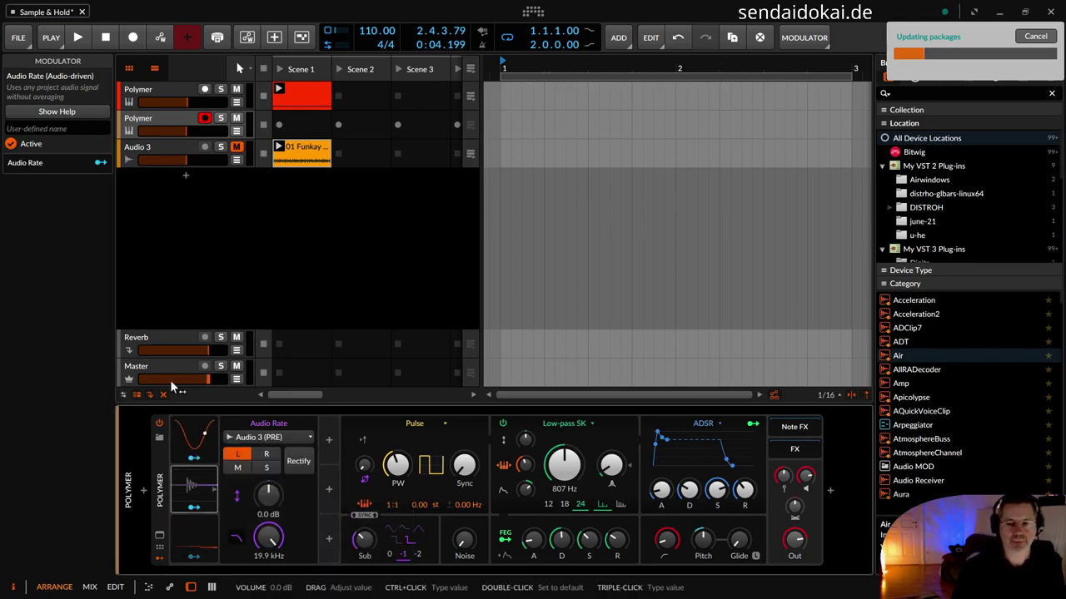
click(257, 437)
mouse_move(293, 503)
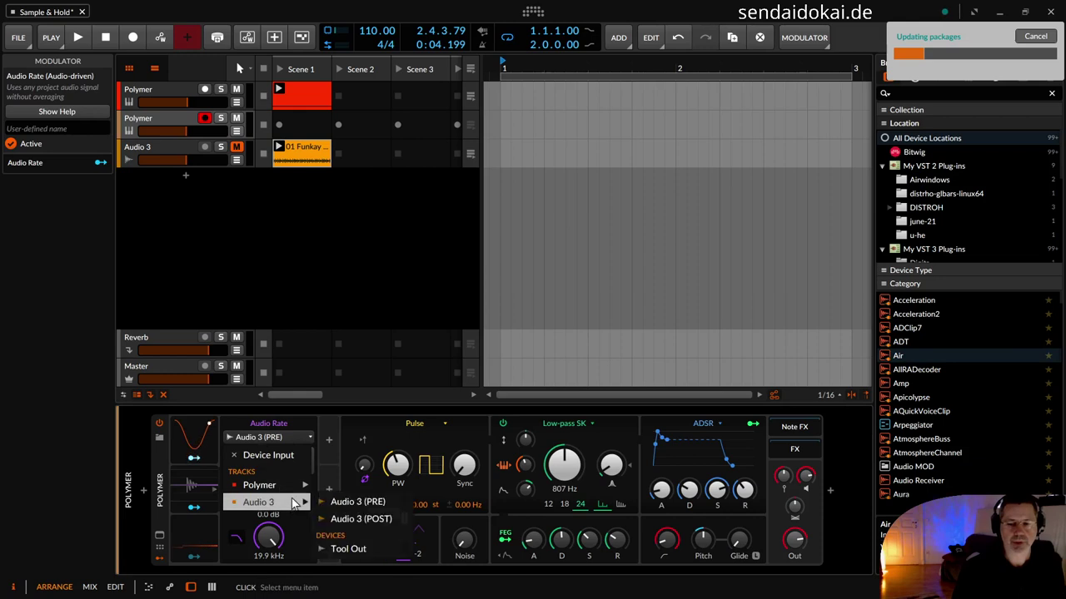
click(353, 517)
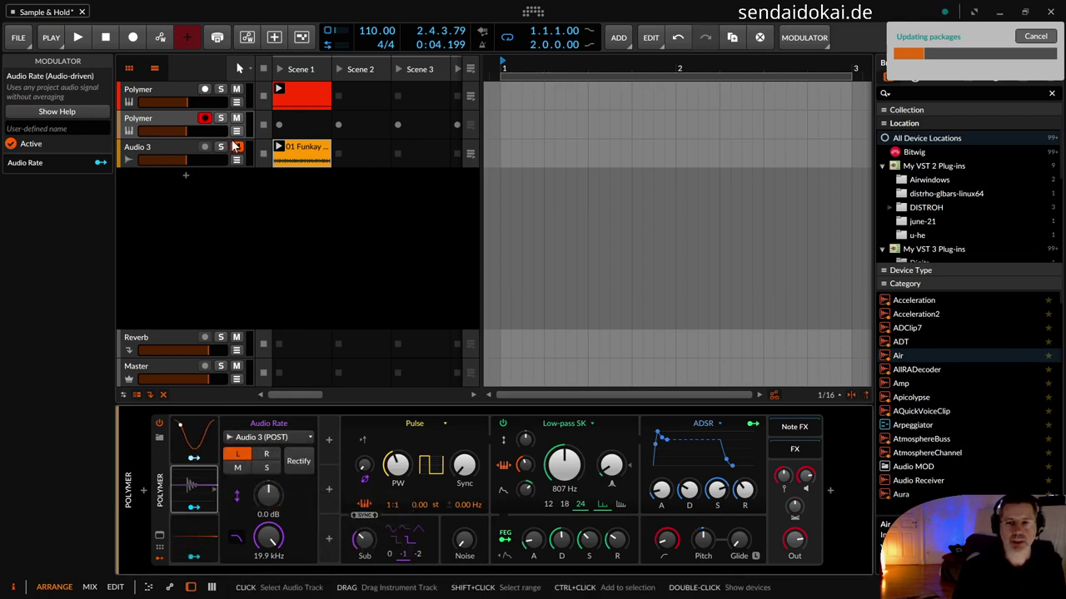
Step: Launch Scene 1 and raise the Reverb send of the second Polymer track
click(280, 69)
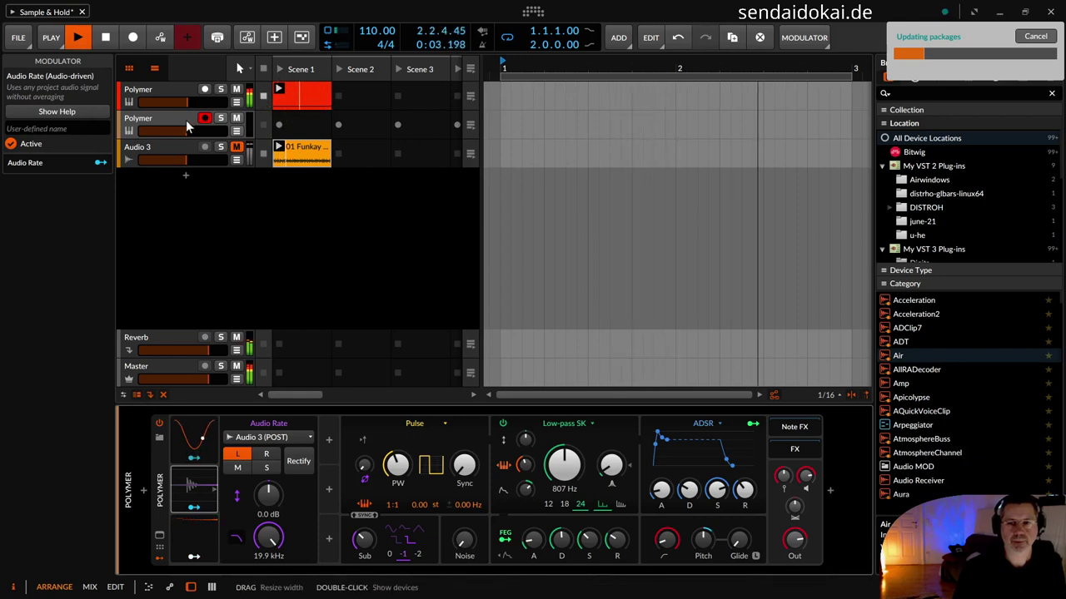
click(163, 116)
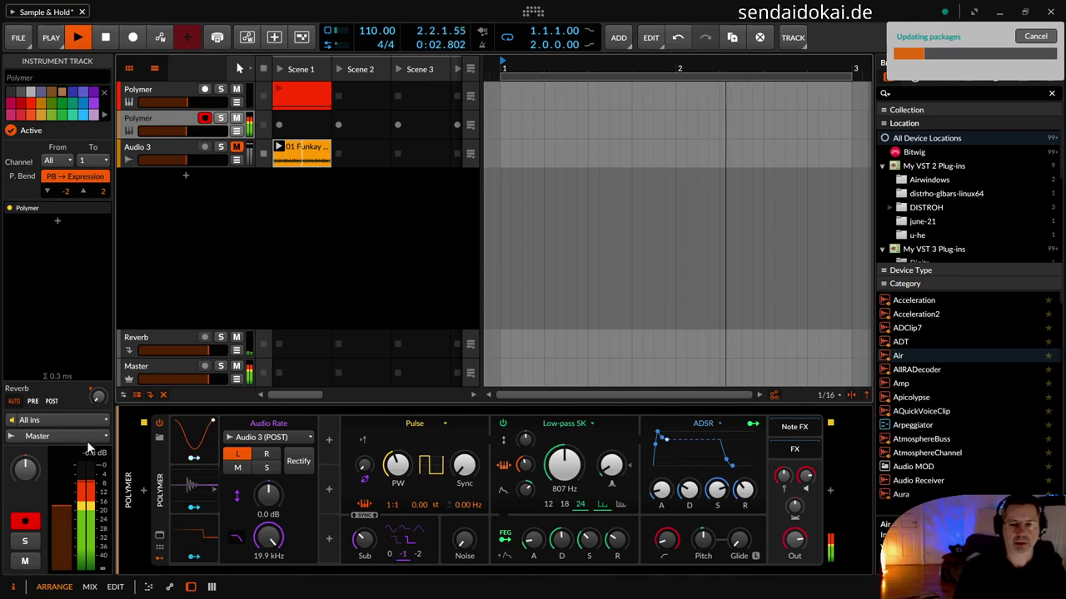
mouse_move(101, 397)
mouse_down()
mouse_move(100, 370)
mouse_move(98, 412)
mouse_up()
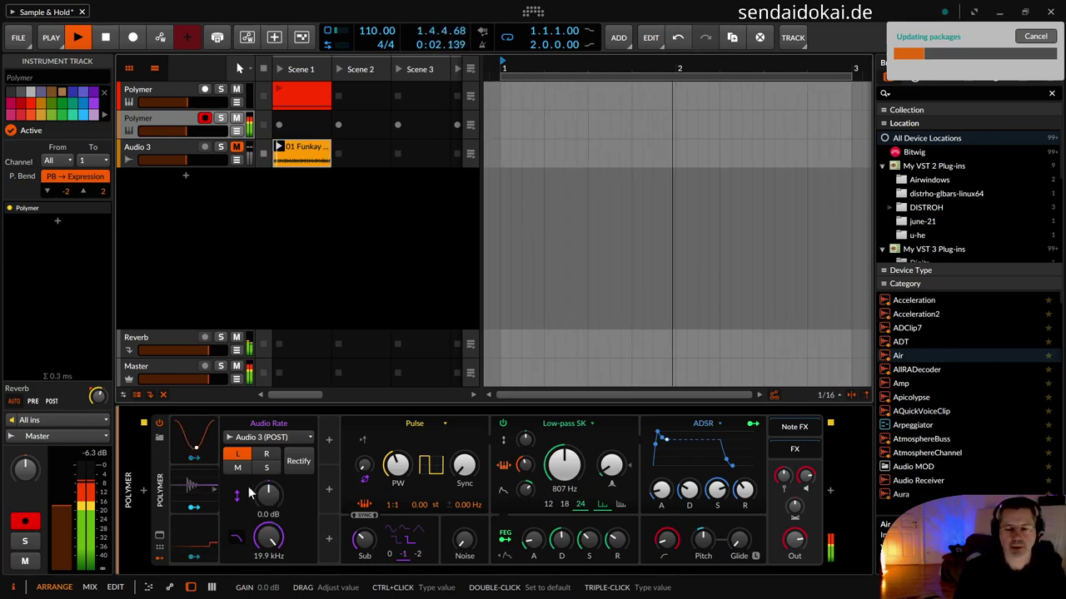
Step: Map the Audio Rate modulator to the Sample and Hold's Input at +1.000 and switch its channel to M
click(194, 460)
click(193, 533)
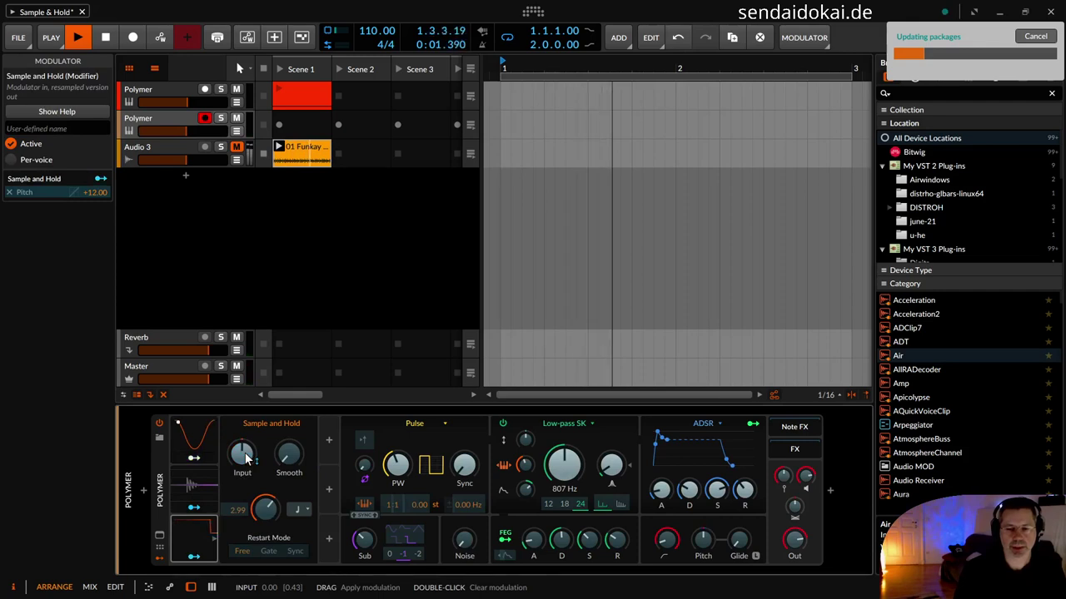
click(195, 495)
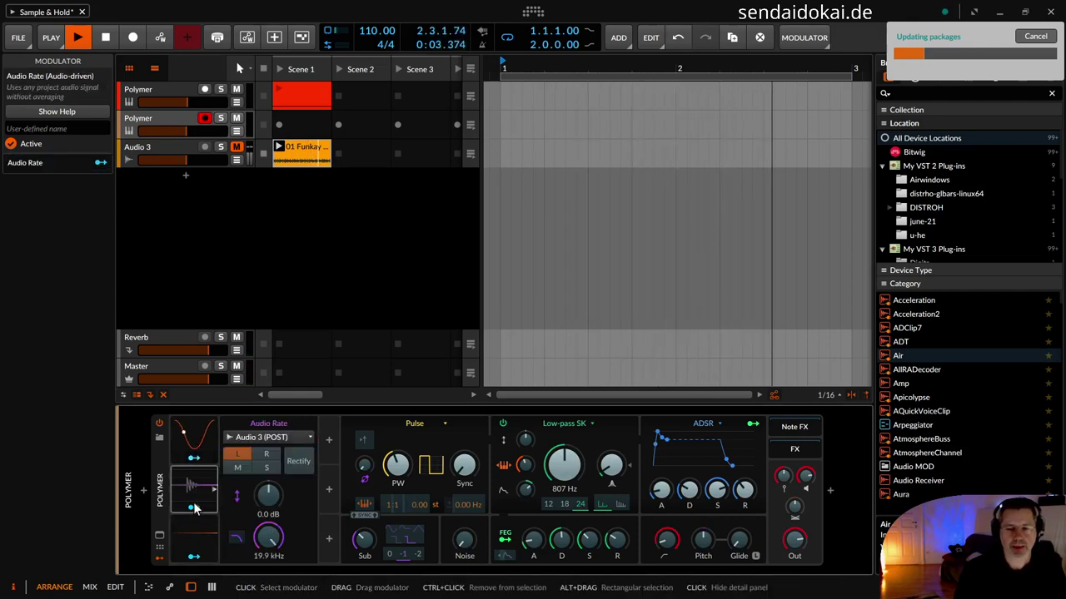
click(194, 537)
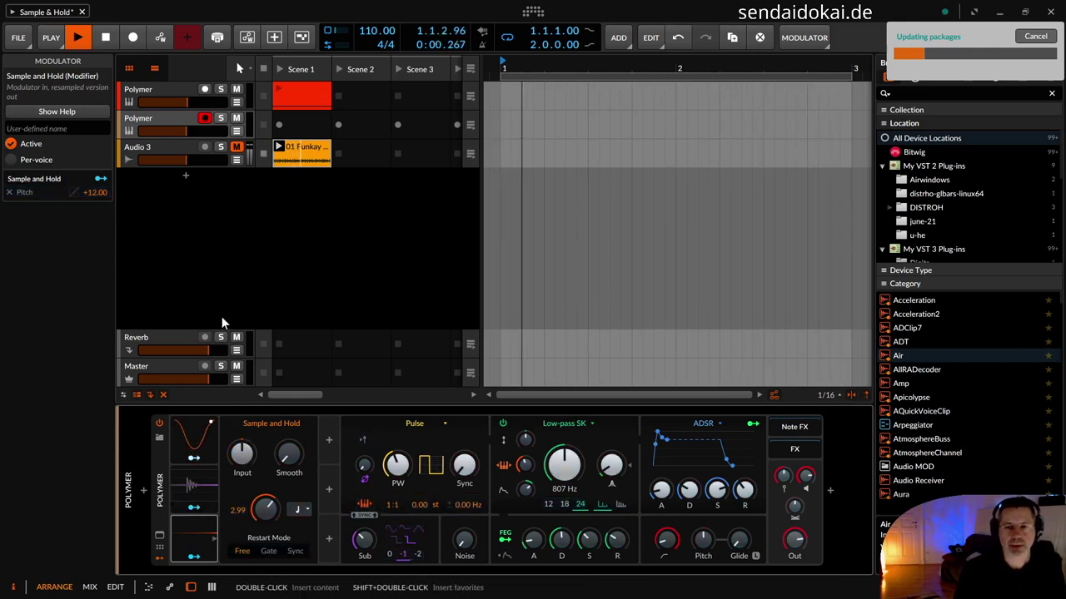
click(198, 485)
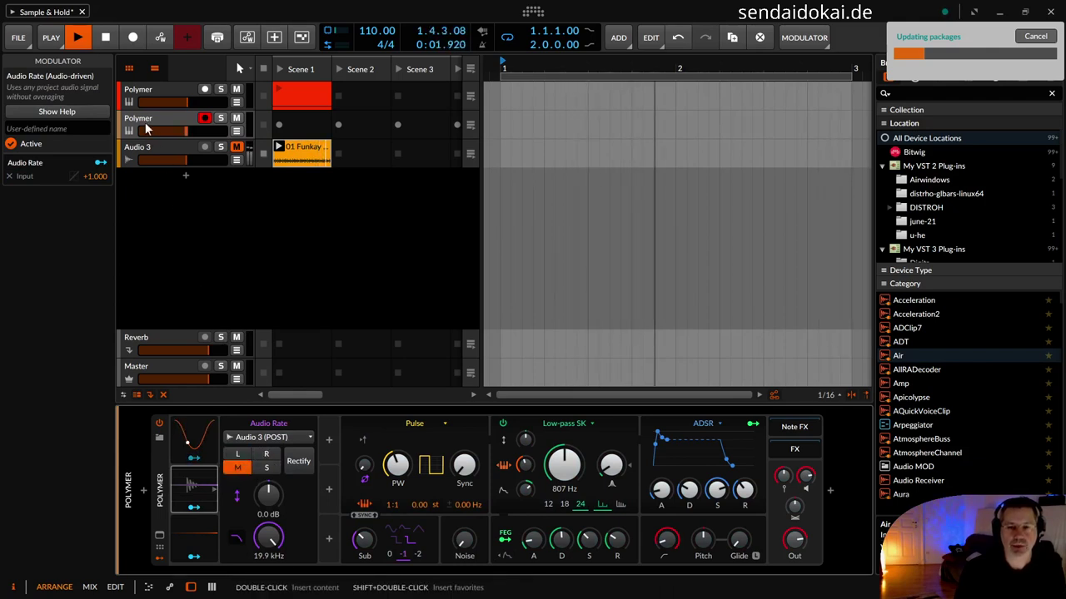
Step: Inspect the Tool device on the Audio 3 track, and switch the second Polymer's Audio Rate modulator to S
click(140, 153)
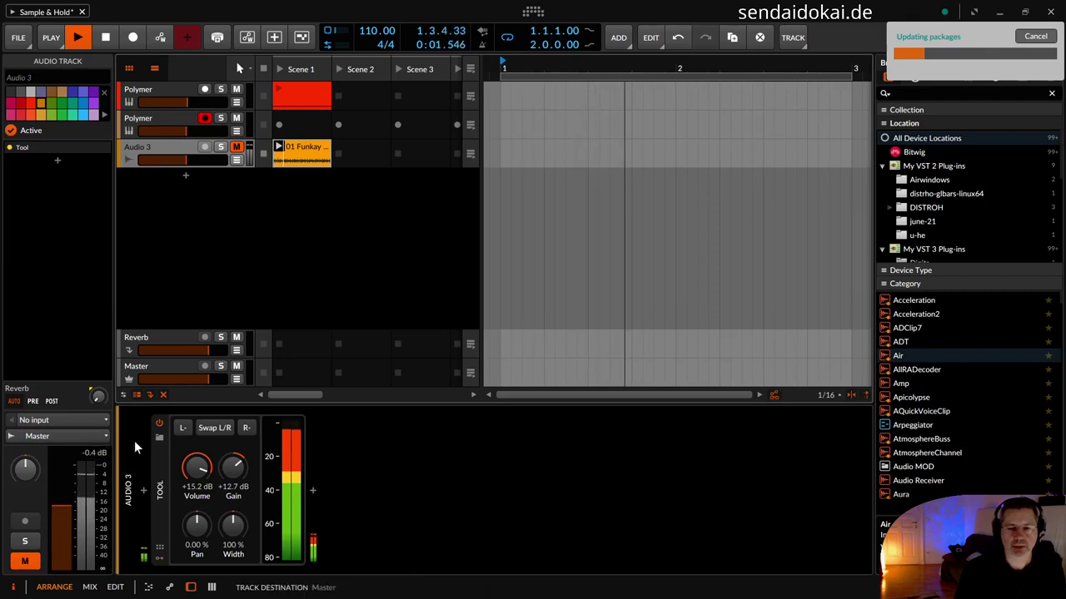
click(176, 116)
click(196, 143)
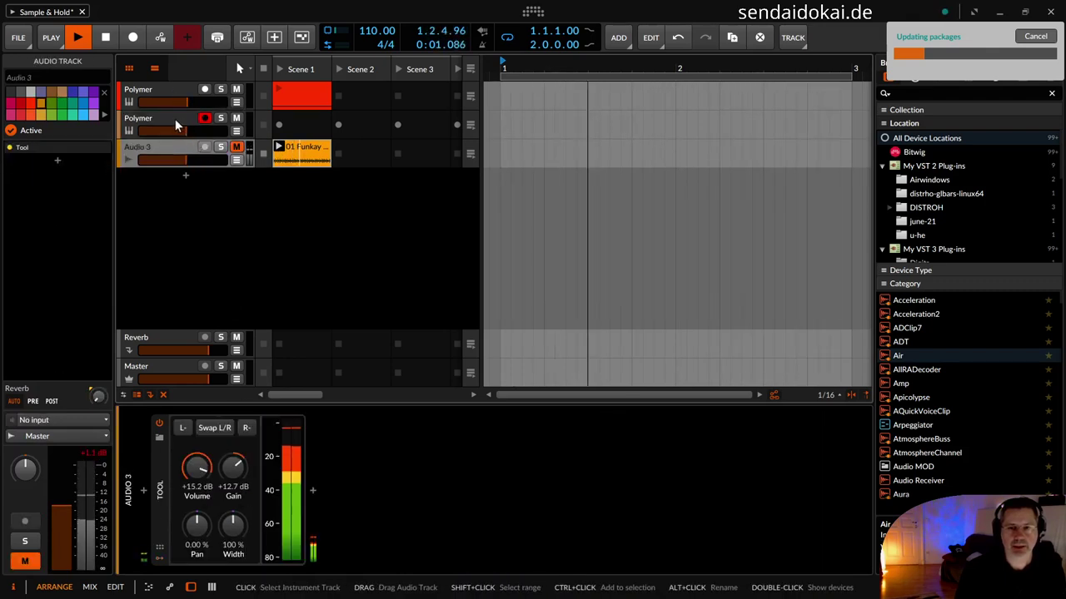
click(175, 119)
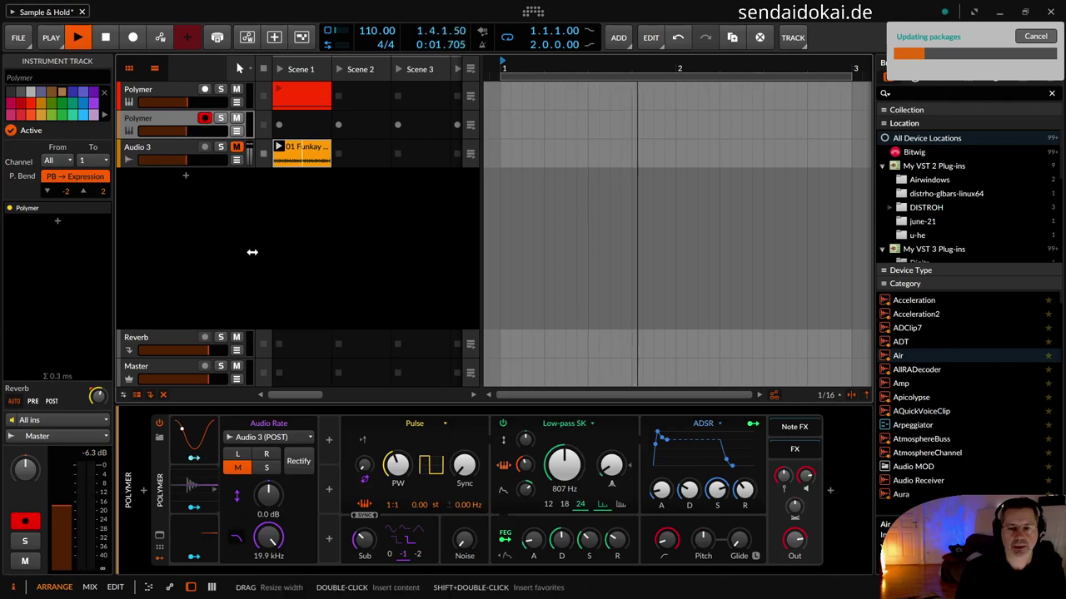
click(266, 469)
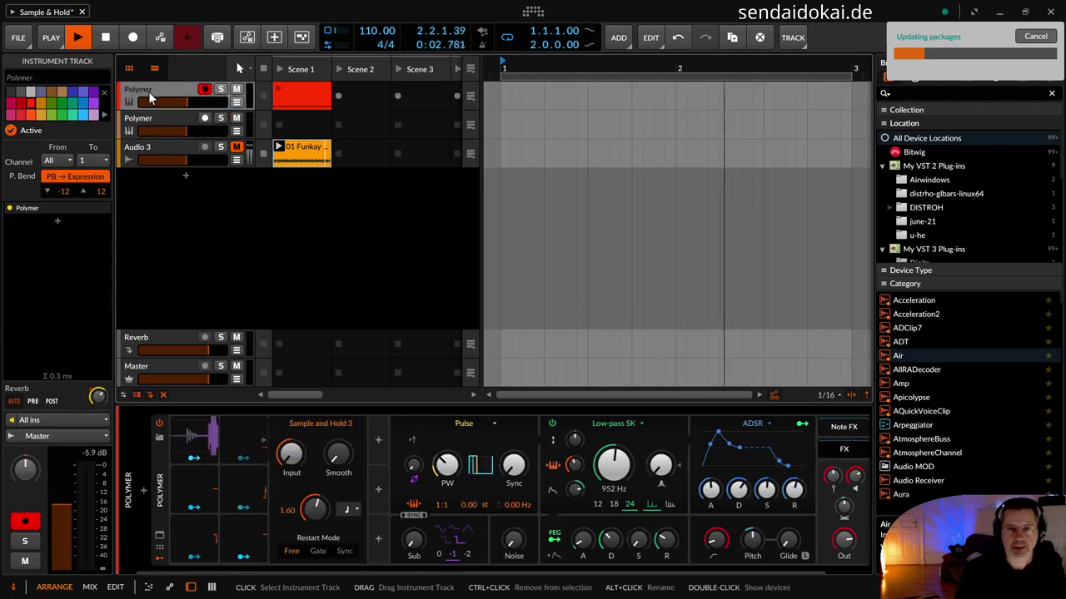
Step: Show the Audio Rate modulator's settings and routings in the first Polymer track
key(Up)
click(200, 439)
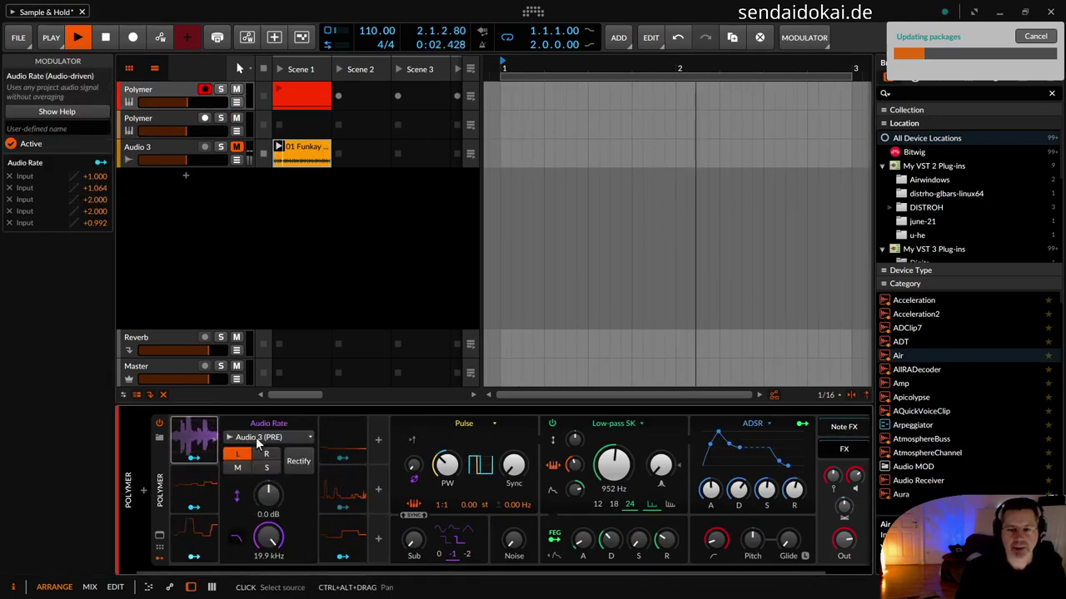
Step: Set the source of the second Polymer's Audio Rate modulator to Audio 3 (PRE)
click(179, 152)
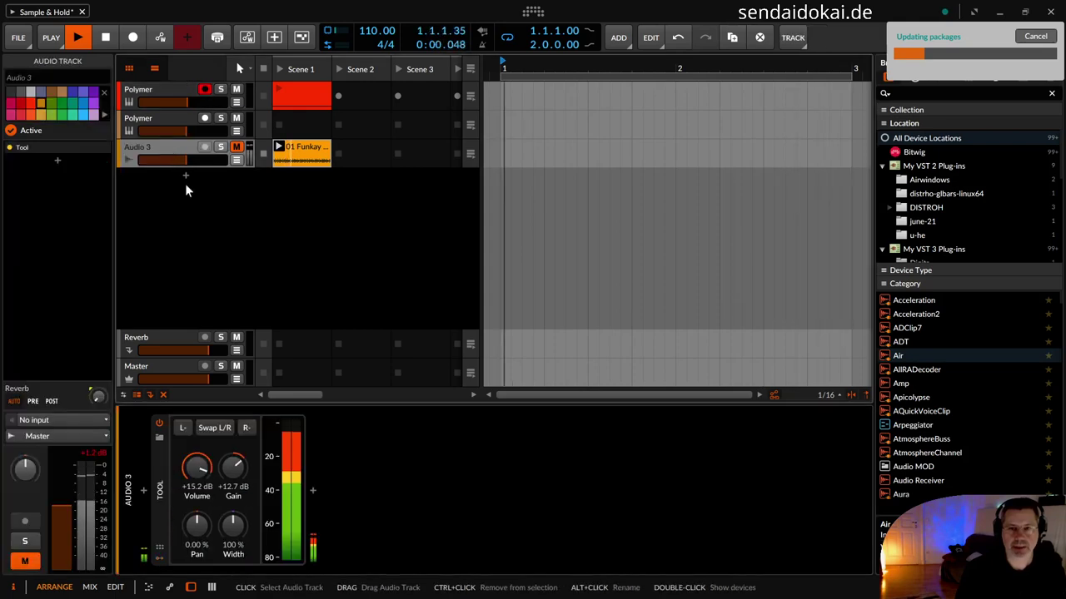
click(150, 126)
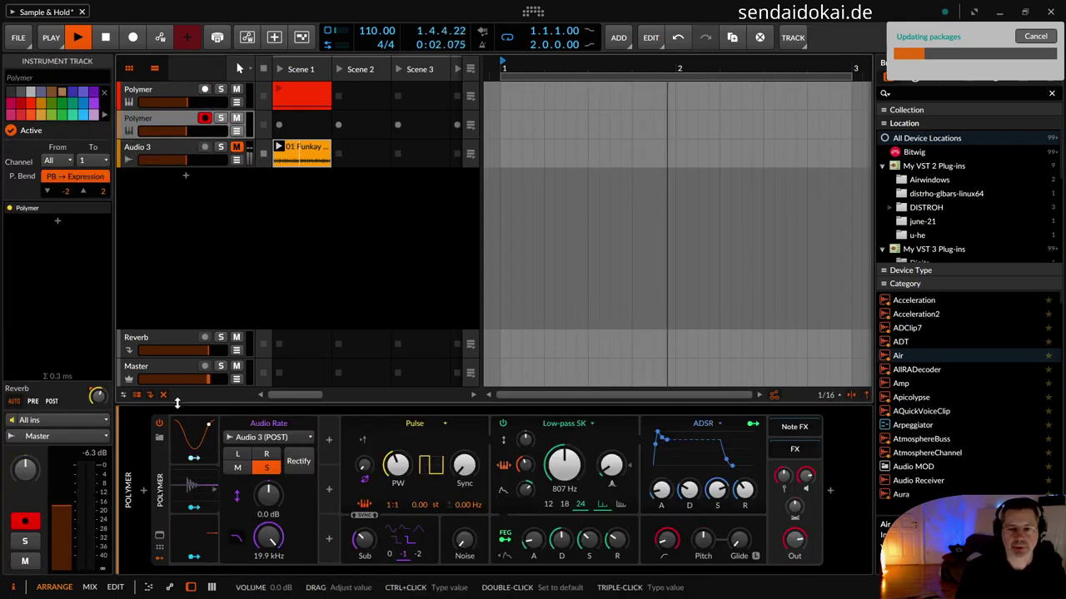
click(244, 438)
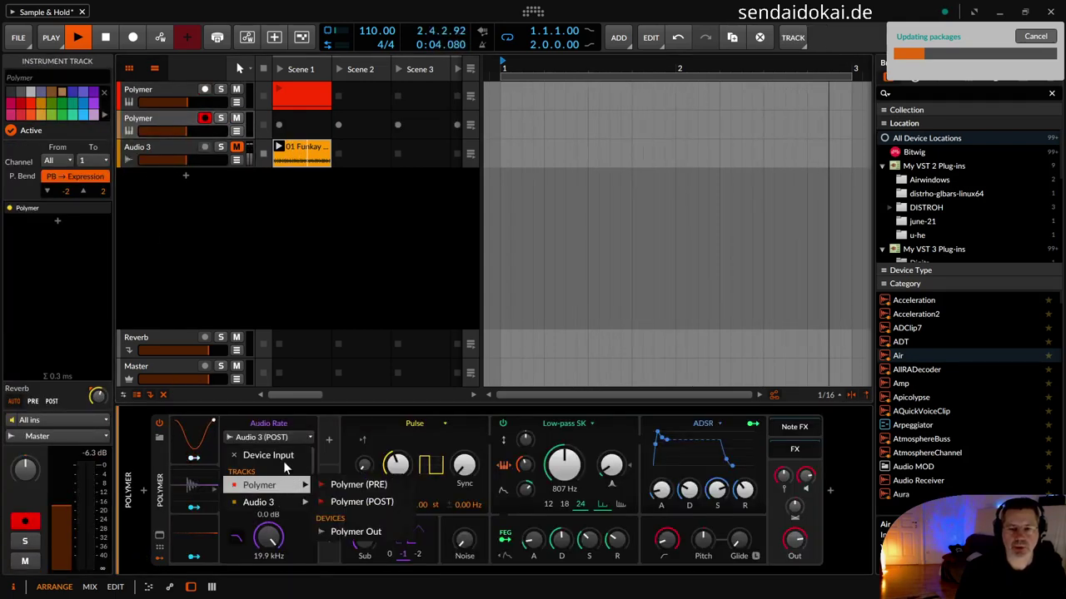
mouse_move(309, 507)
click(357, 502)
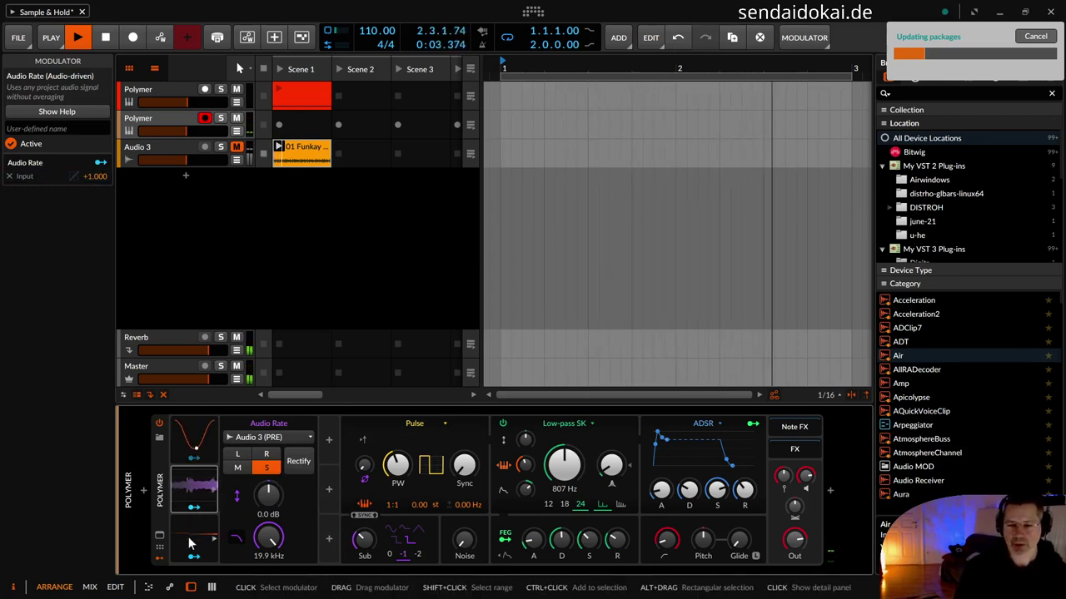
Step: Set the sample rate of the second Polymer's Sample and Hold modulator to 1.13
click(194, 510)
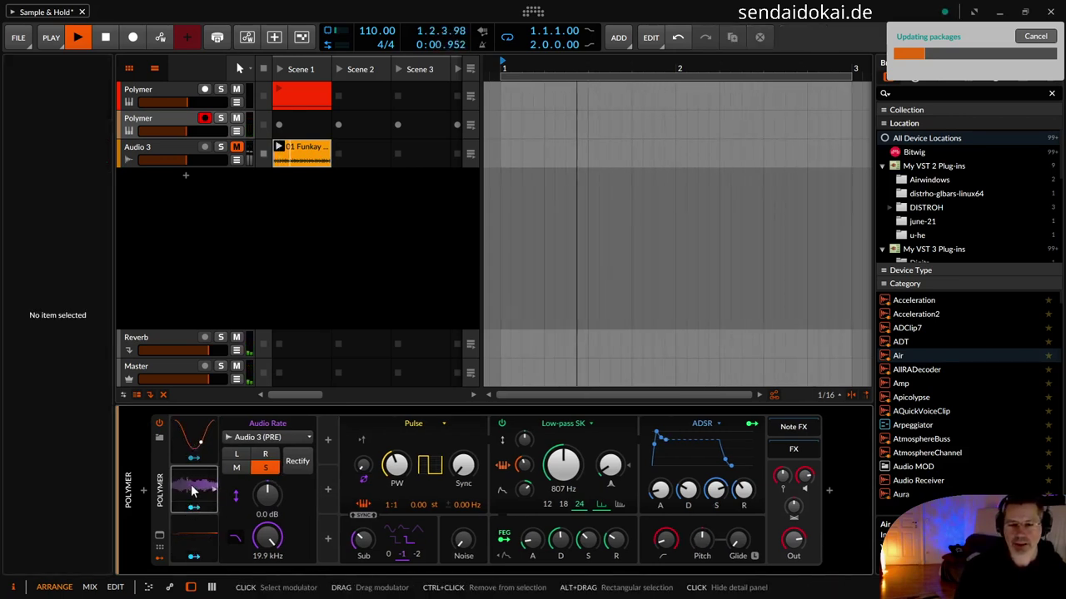
click(194, 542)
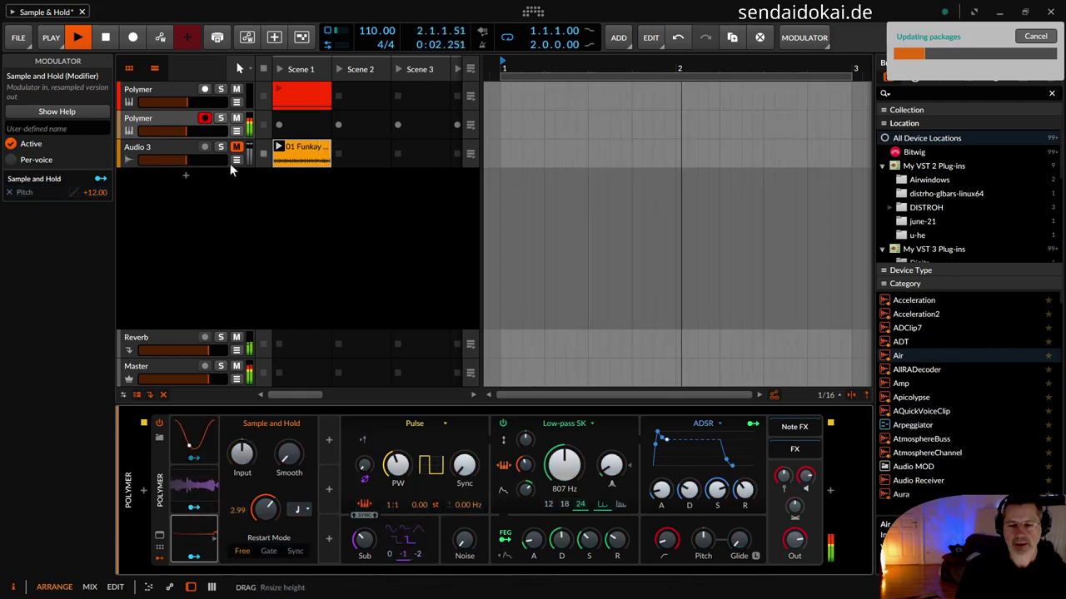
drag(264, 508, 264, 537)
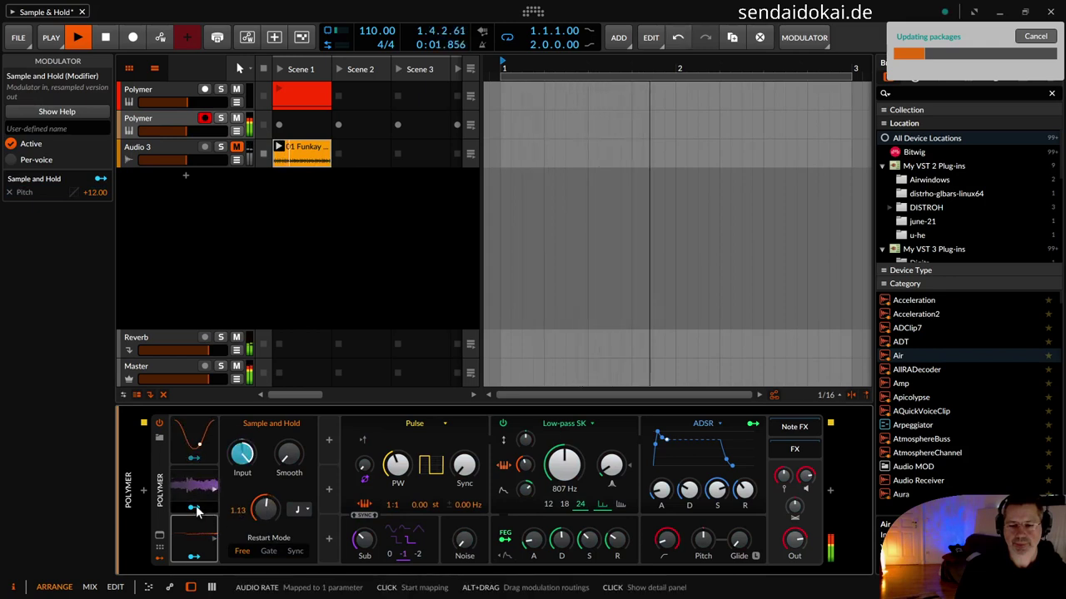
Step: Check the Tool device on Audio 3, and switch the second Polymer's Audio Rate modulator to channel L
click(131, 146)
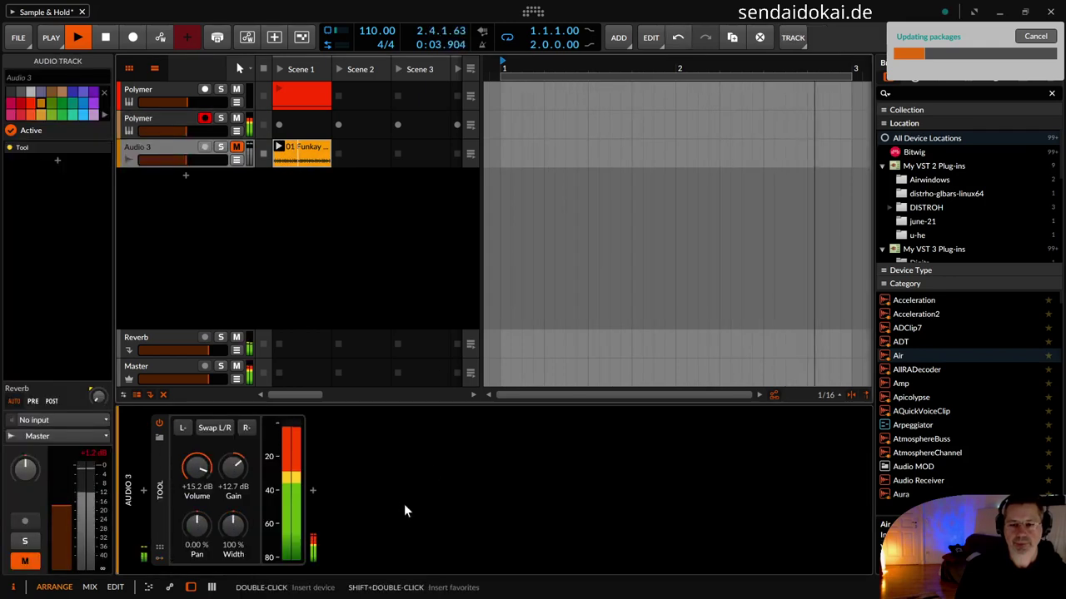
click(159, 118)
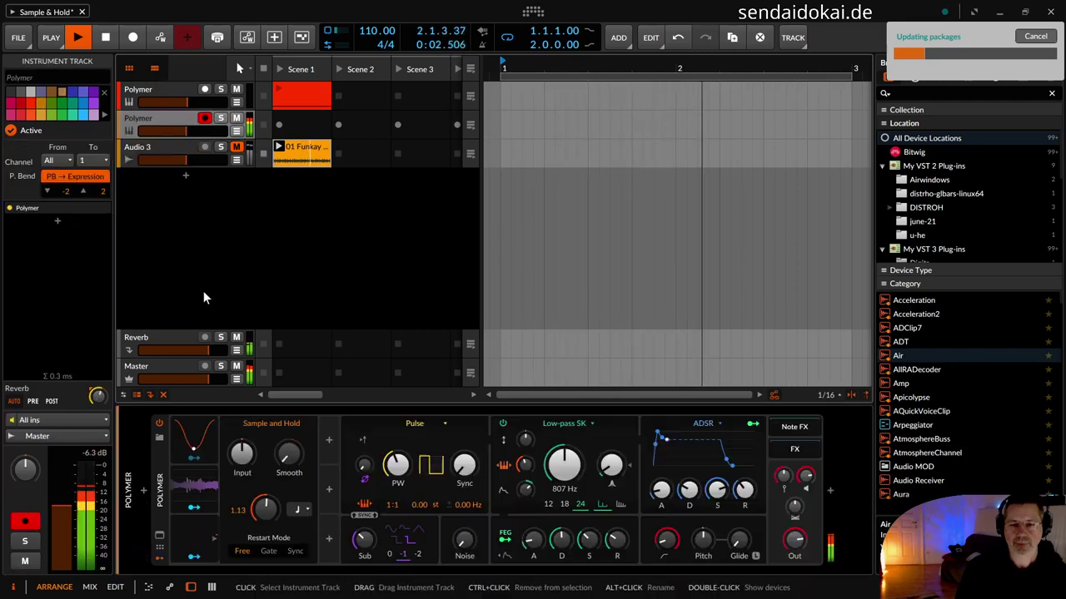
click(191, 491)
click(199, 487)
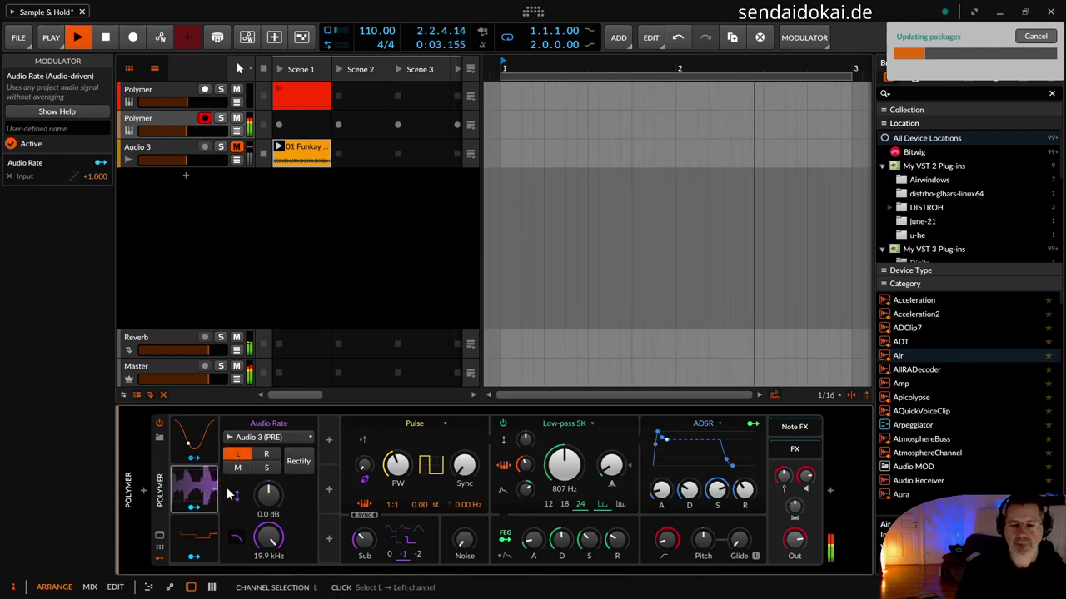
Step: Lower the Sample and Hold modulator's sample rate to 0.25
click(189, 537)
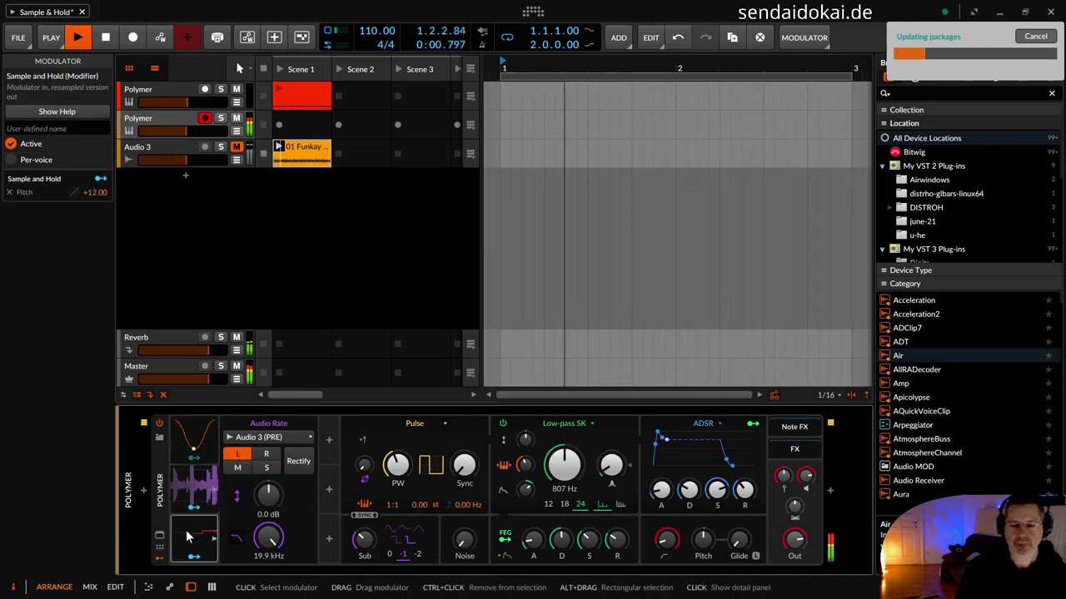
click(190, 537)
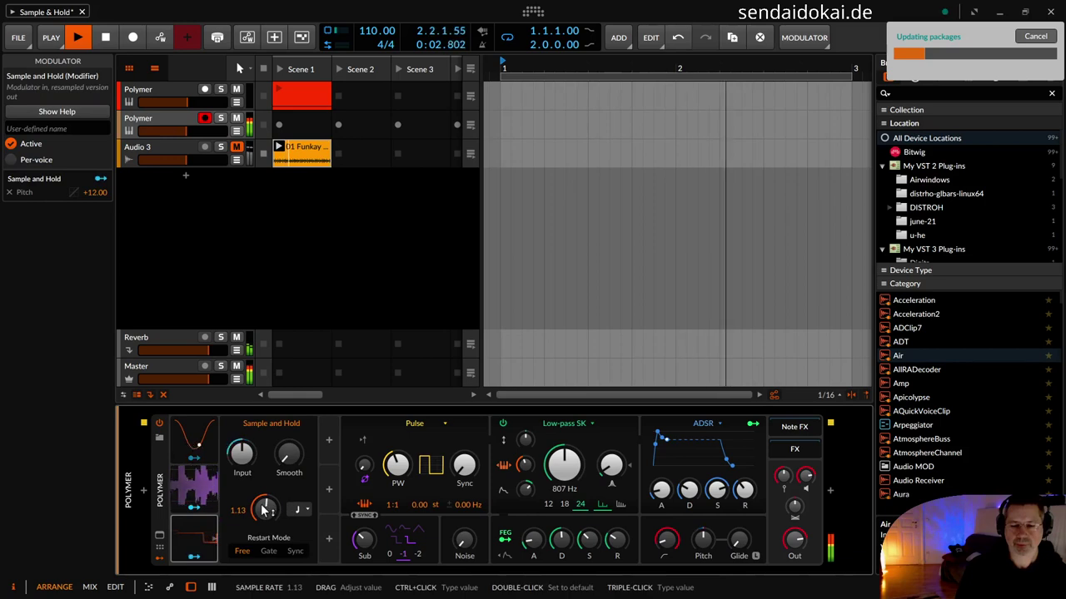
mouse_move(266, 507)
mouse_down()
mouse_move(267, 546)
mouse_move(267, 512)
mouse_up()
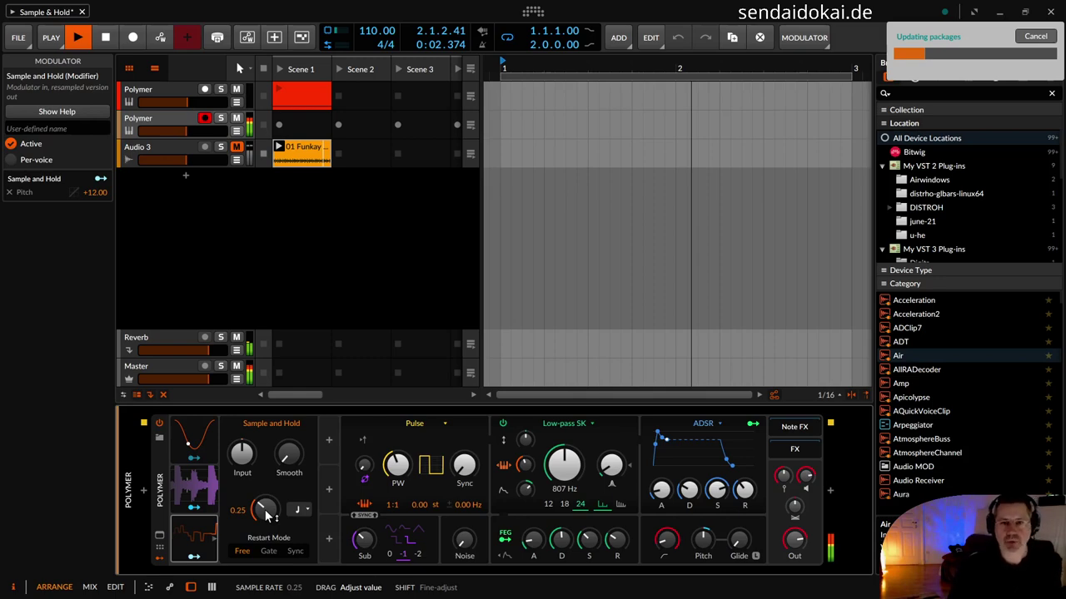
Step: Add a new audio track below Audio 3
double_click(202, 170)
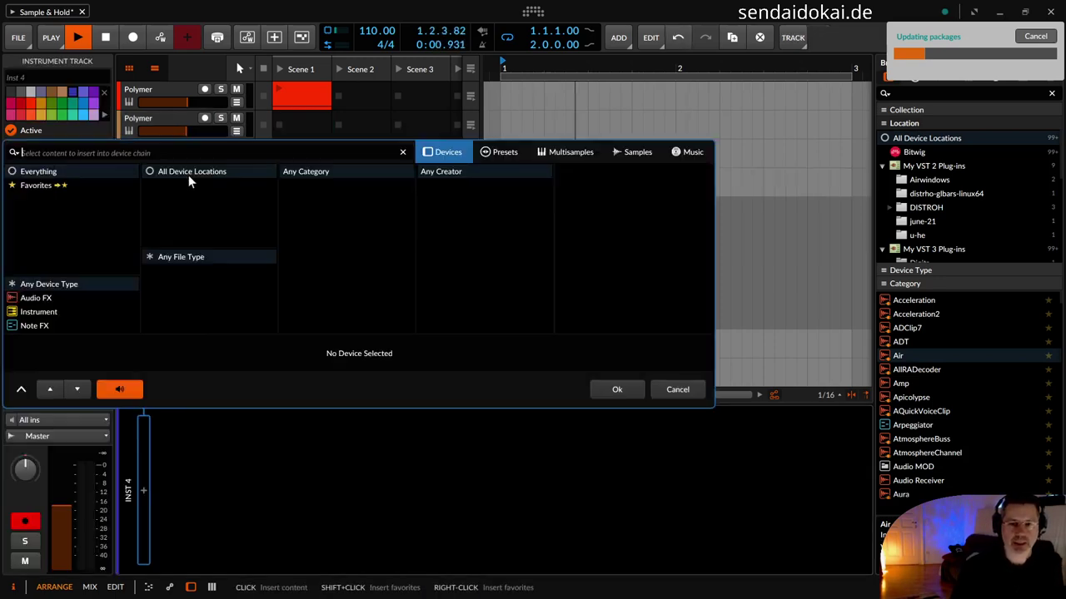
key(Escape)
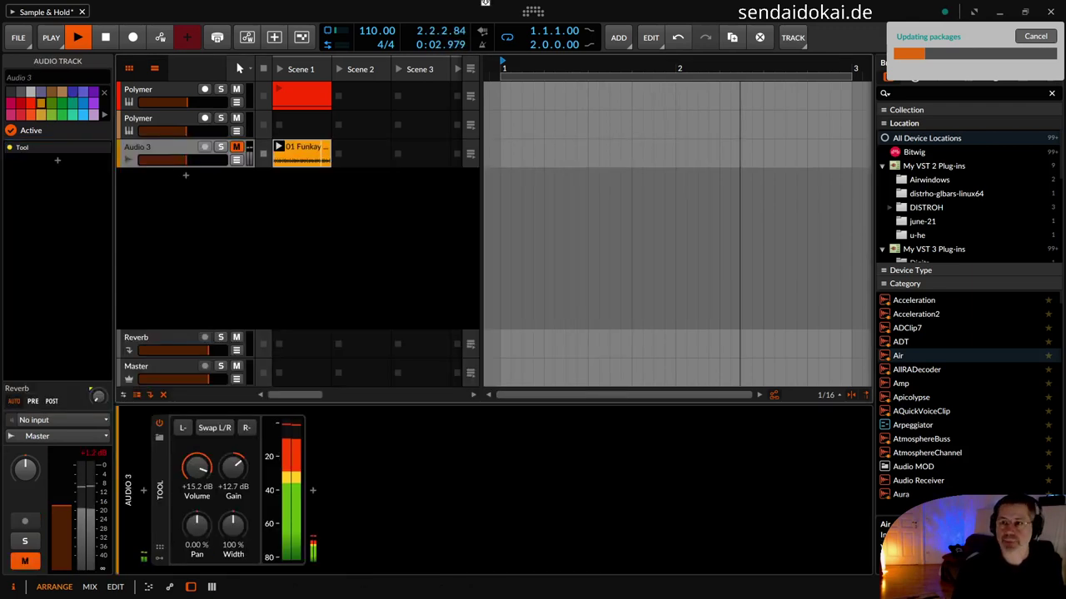
click(619, 38)
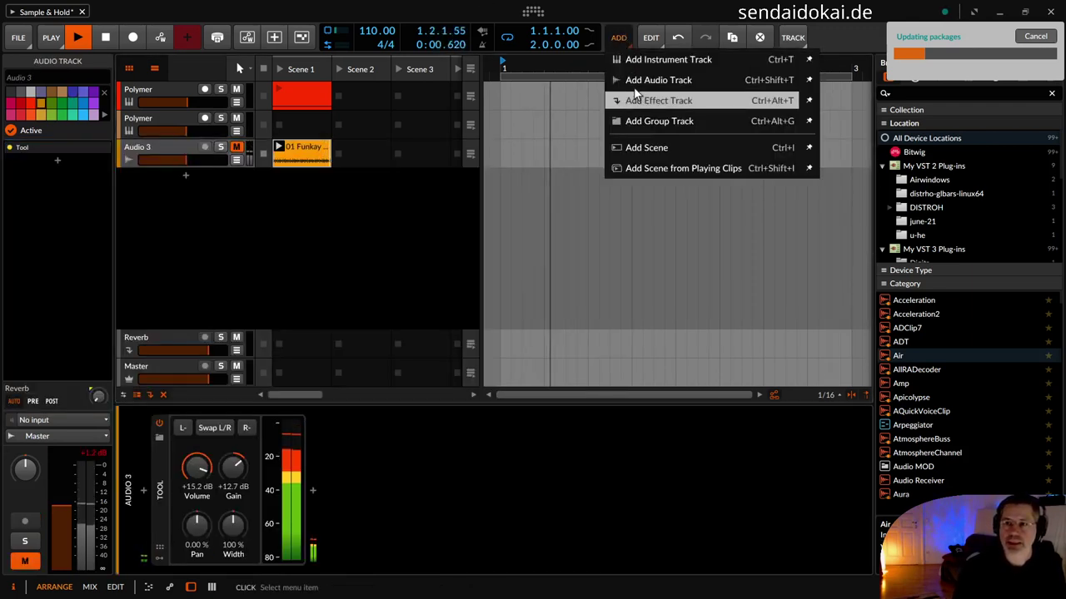
click(633, 81)
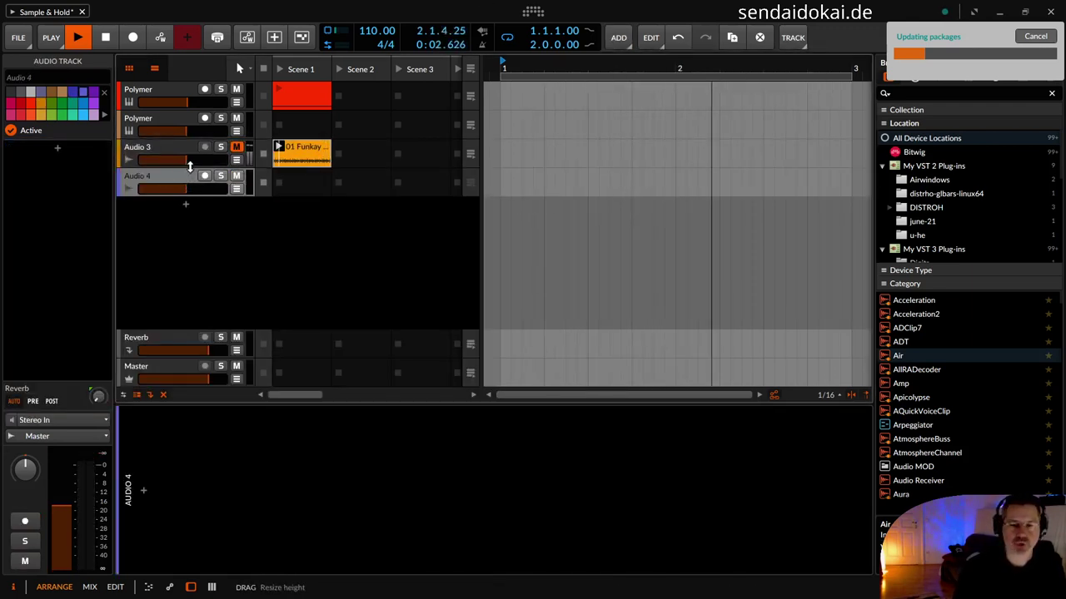
Step: Mute and record-arm the Audio 4 track, and set its input to Mono In
click(236, 176)
click(204, 176)
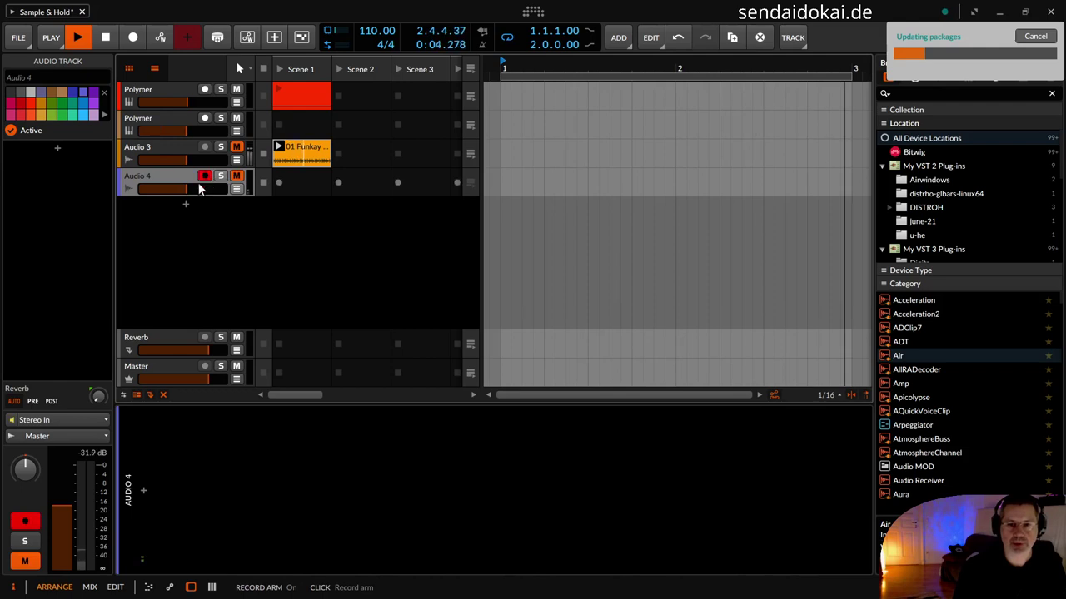
click(64, 418)
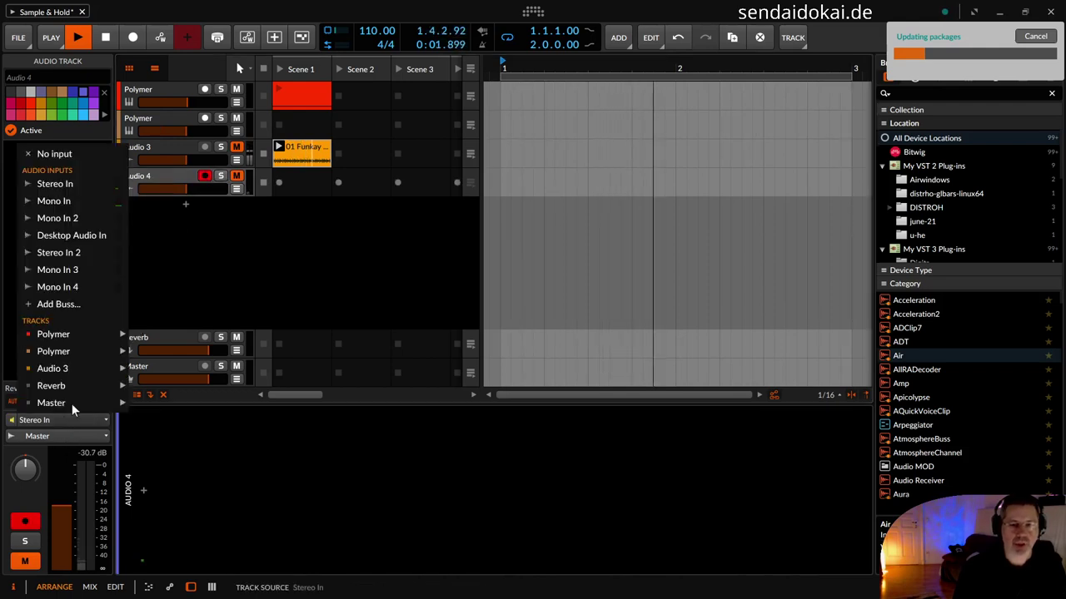
click(70, 204)
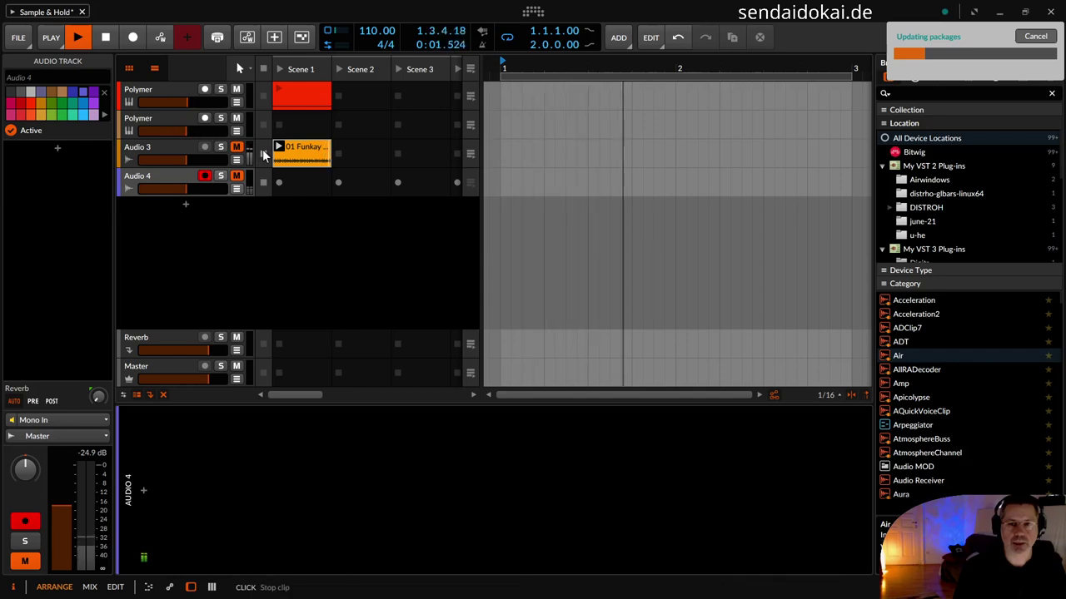
Step: Set the source of the second Polymer's Audio Rate modulator to Audio 4 (PRE)
click(178, 115)
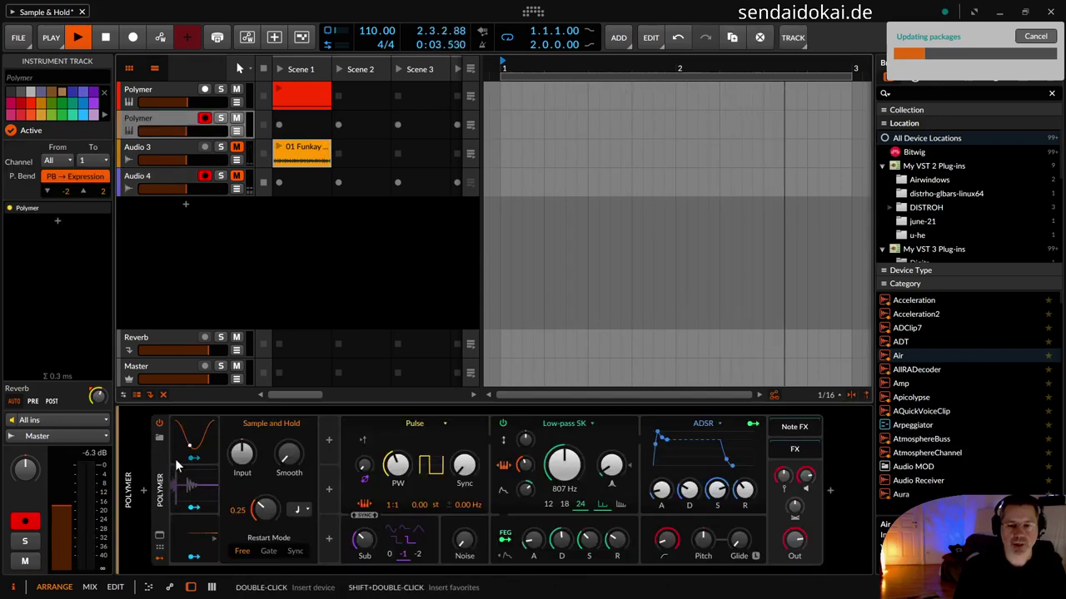
click(191, 484)
click(268, 437)
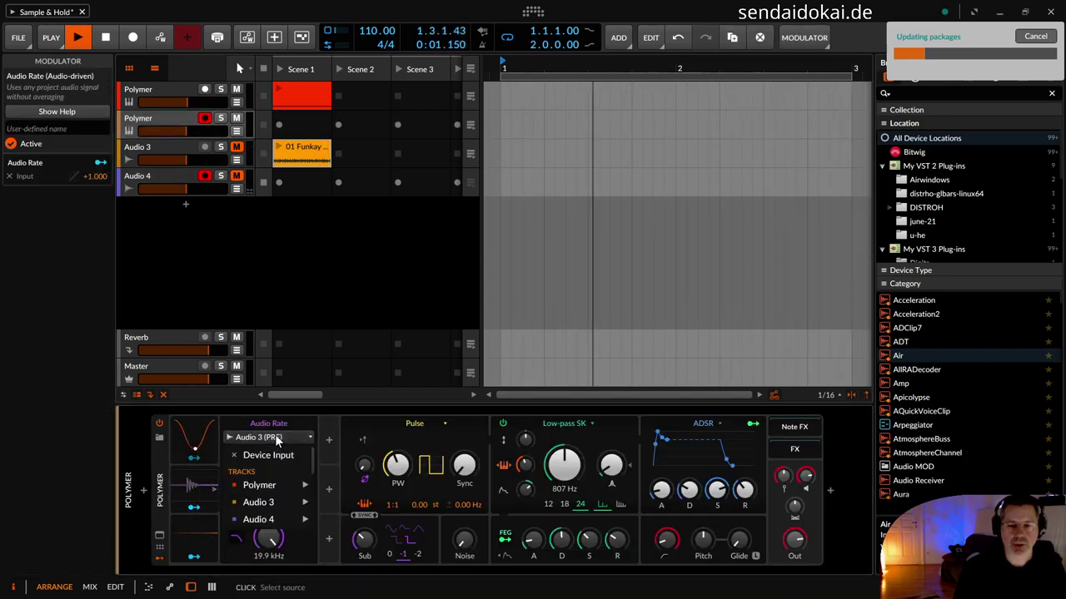
mouse_move(274, 518)
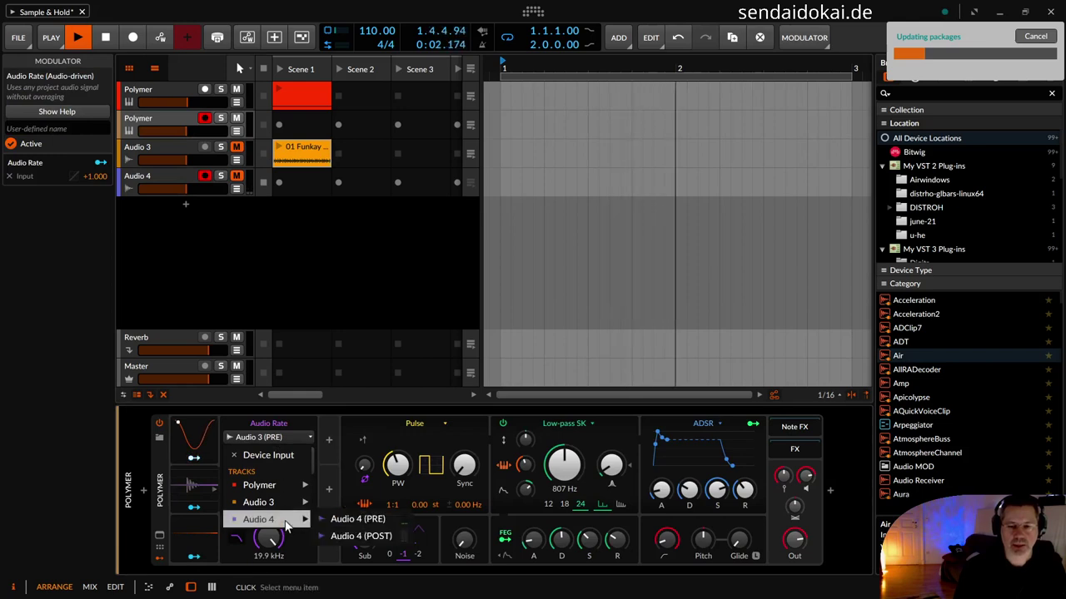
click(334, 520)
Step: Insert a Tool device on the Audio 4 track with Gain at +24.8 dB and Volume at +3.5 dB
click(165, 175)
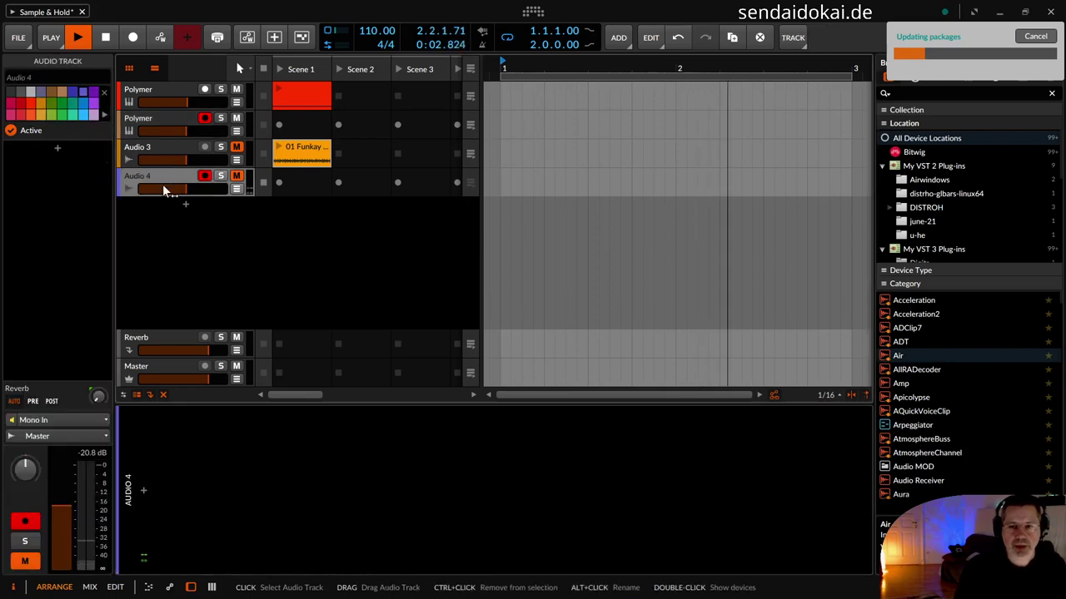
double_click(142, 491)
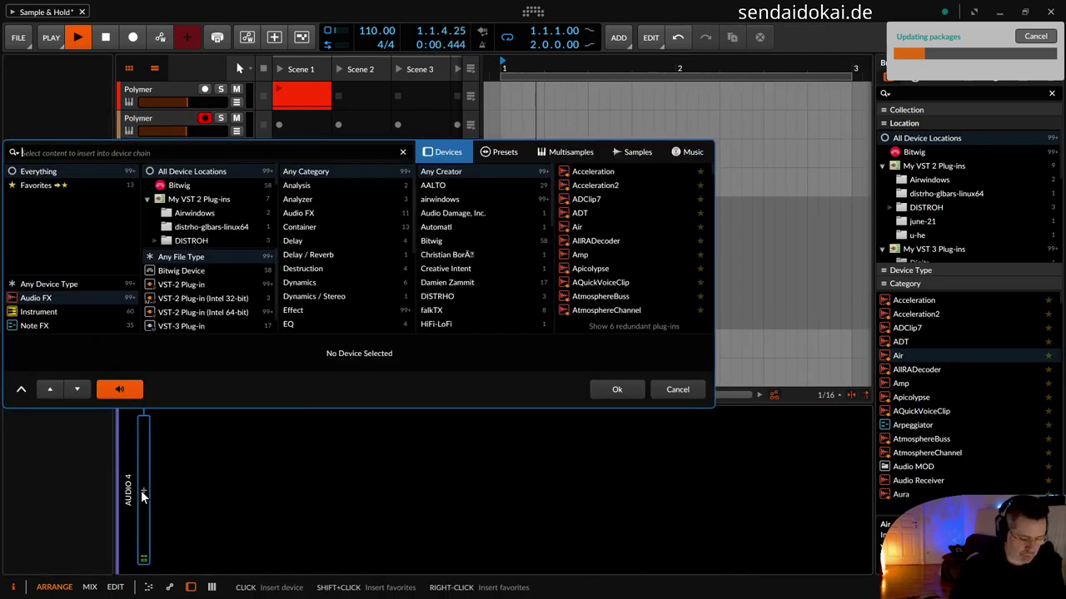
text(tool)
key(Return)
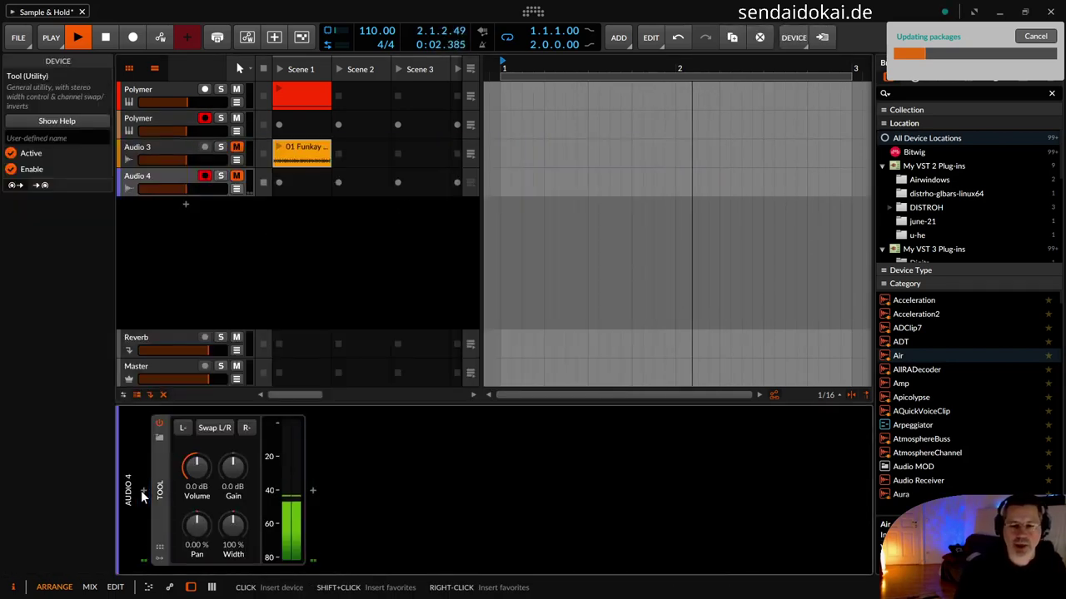
drag(233, 468, 196, 457)
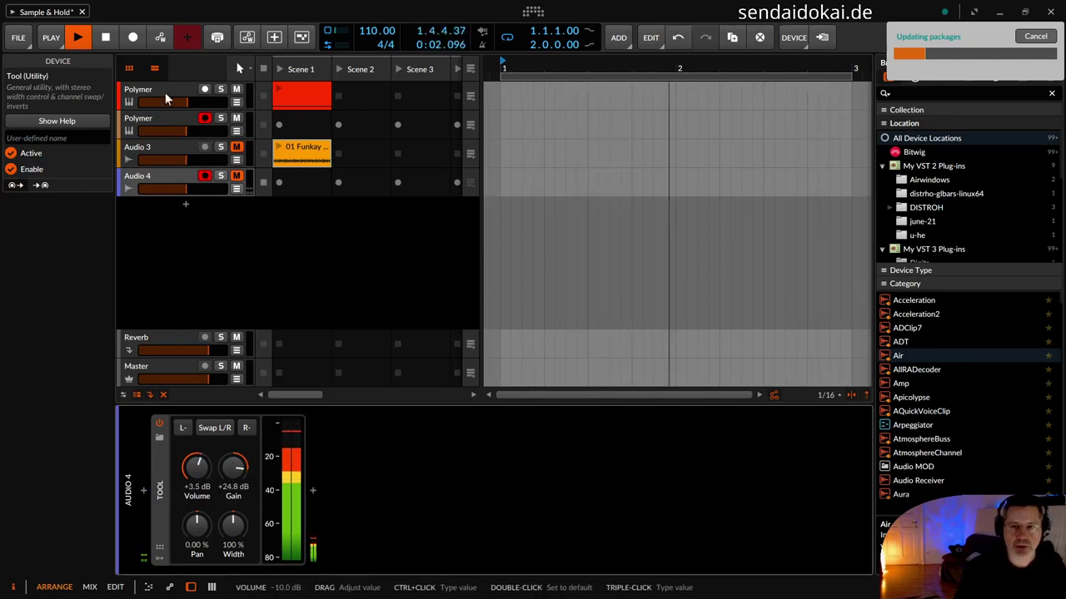
Step: Show the second Polymer's Audio Rate and Sample and Hold settings while the microphone signal drives the pitch
click(159, 117)
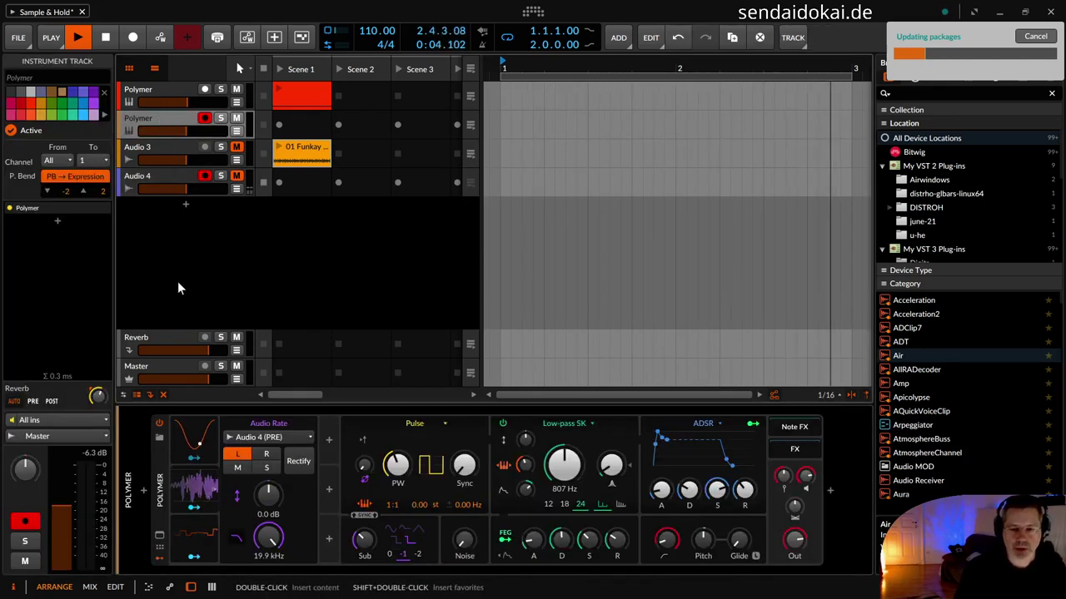
click(190, 485)
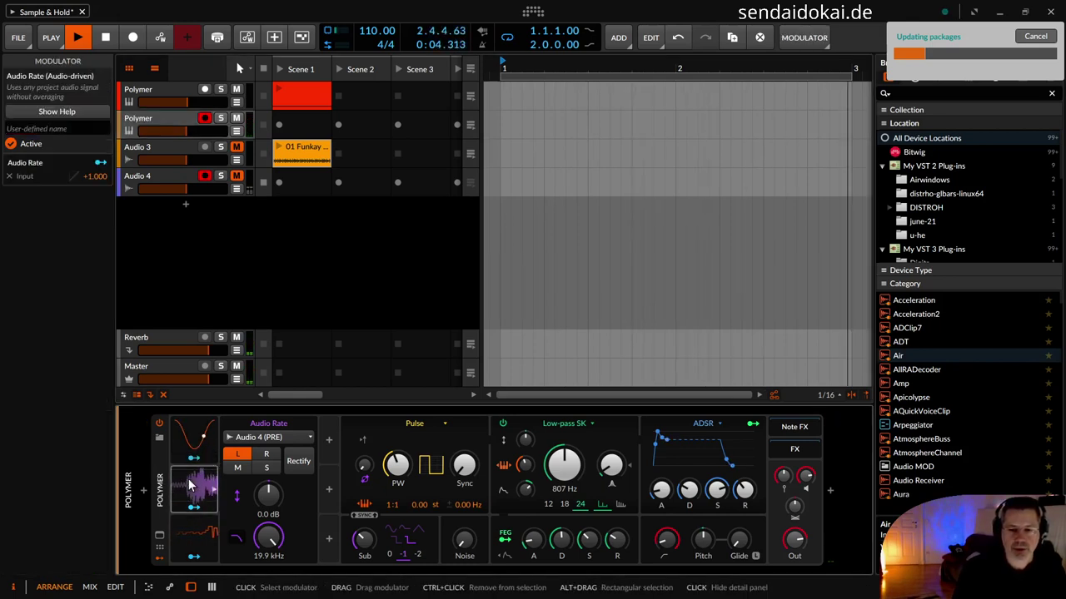
click(192, 538)
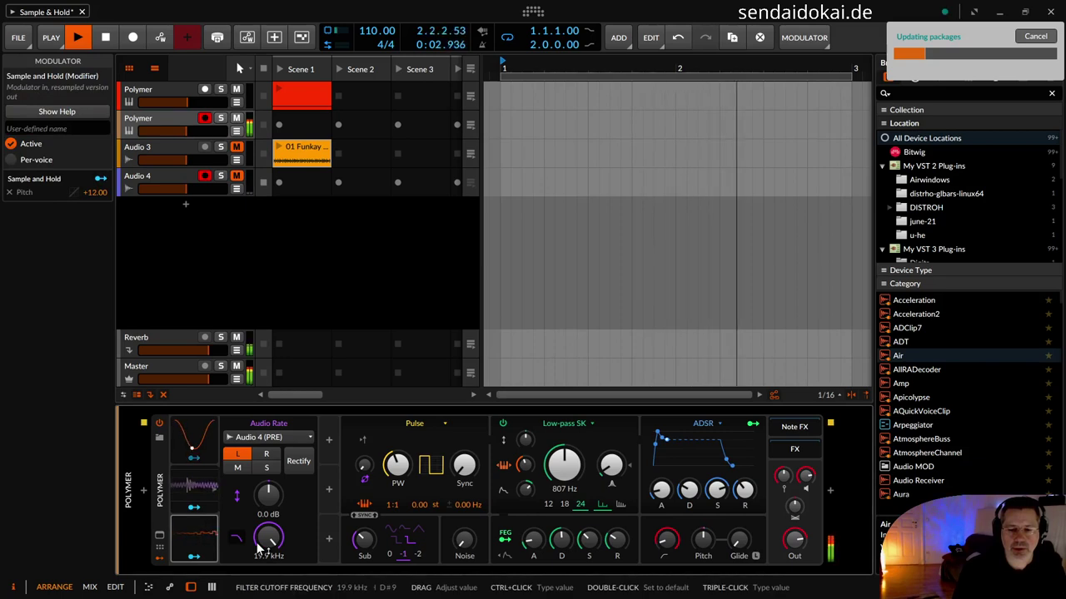
click(193, 536)
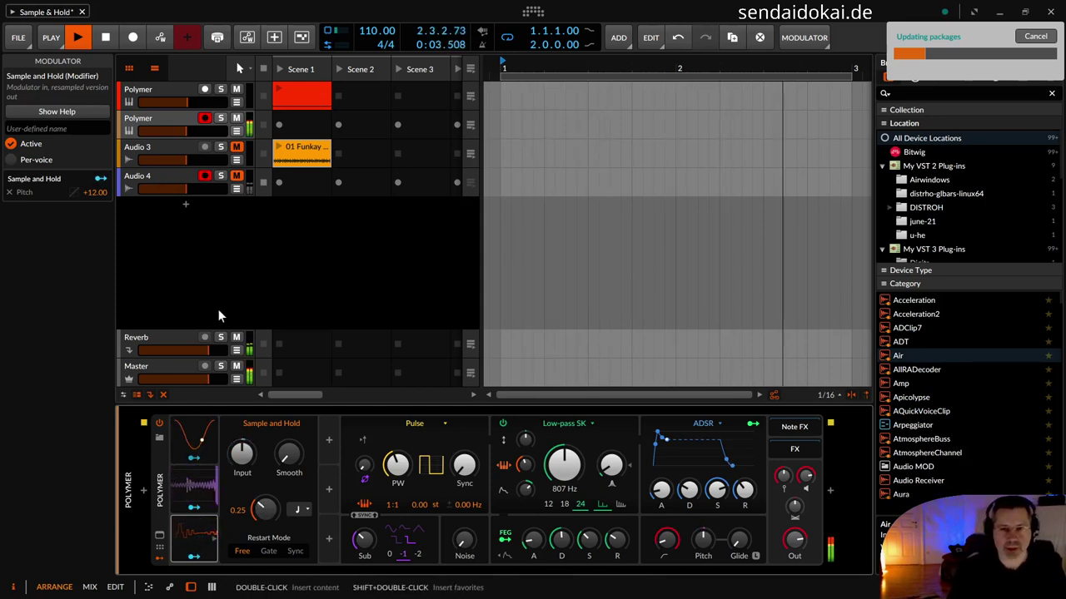
Step: Lower the Gain of Audio 4's Tool device to +19.0 dB and return to the second Polymer's devices
click(141, 170)
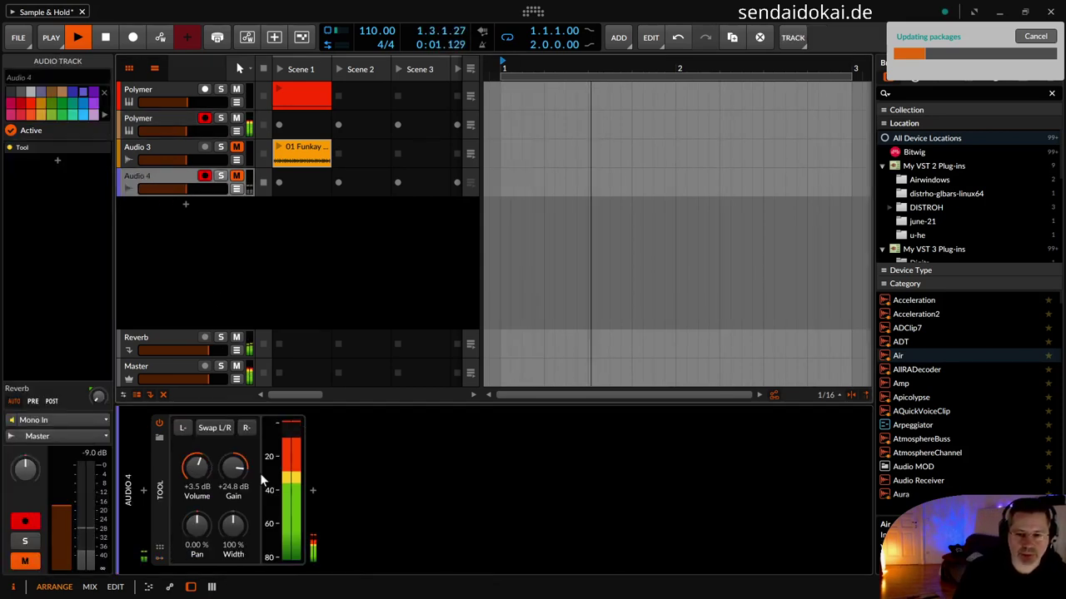
drag(234, 468, 234, 484)
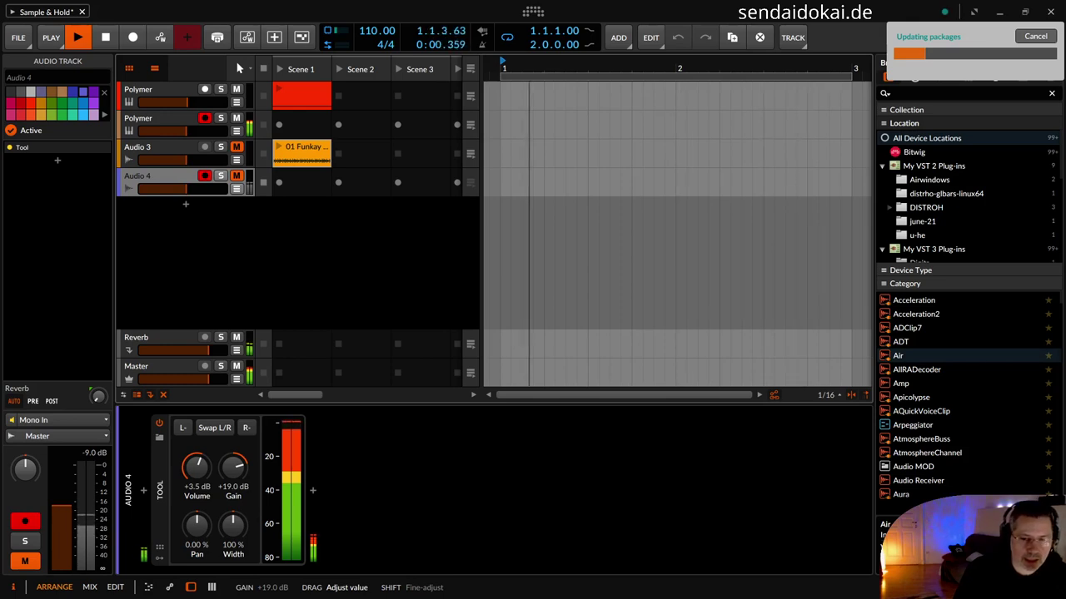
click(165, 115)
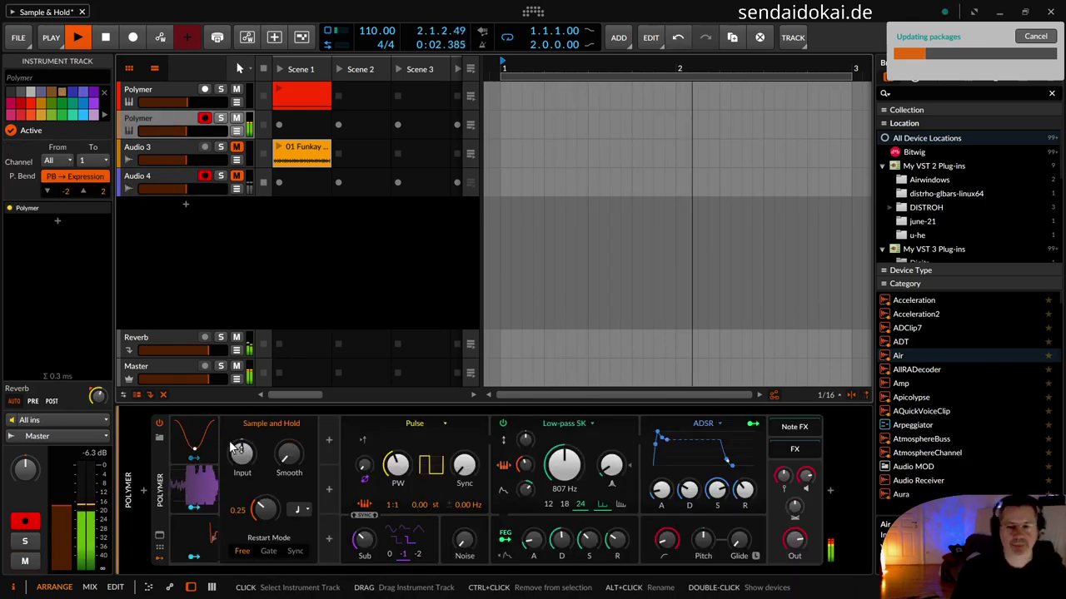